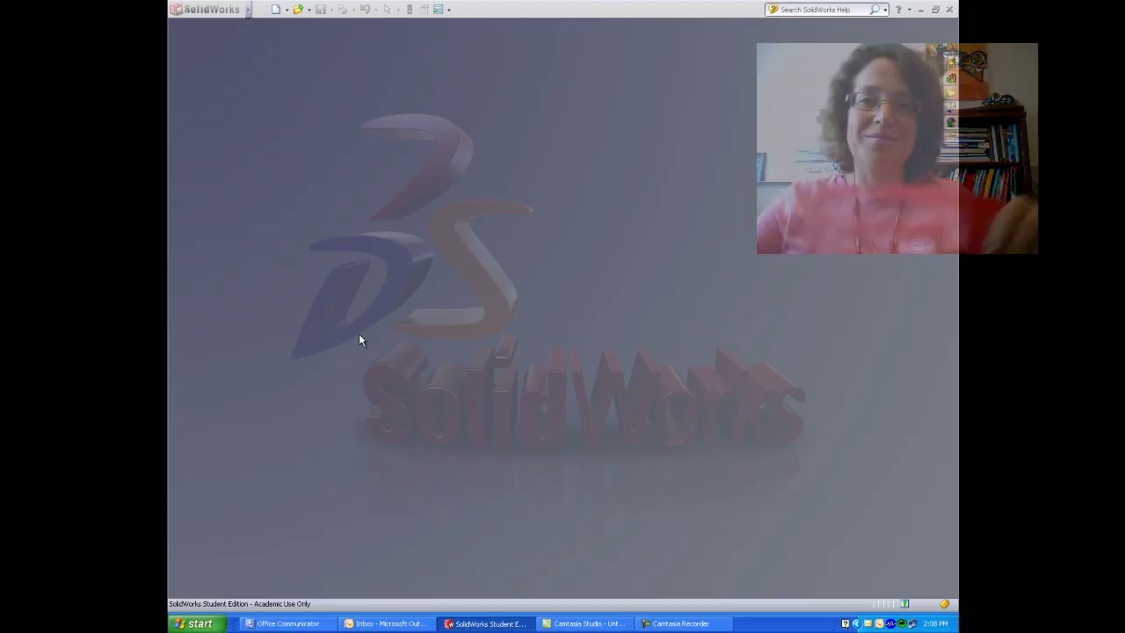
# Create a new part document and start a sketch on the Top Plane
pyautogui.click(276, 8)
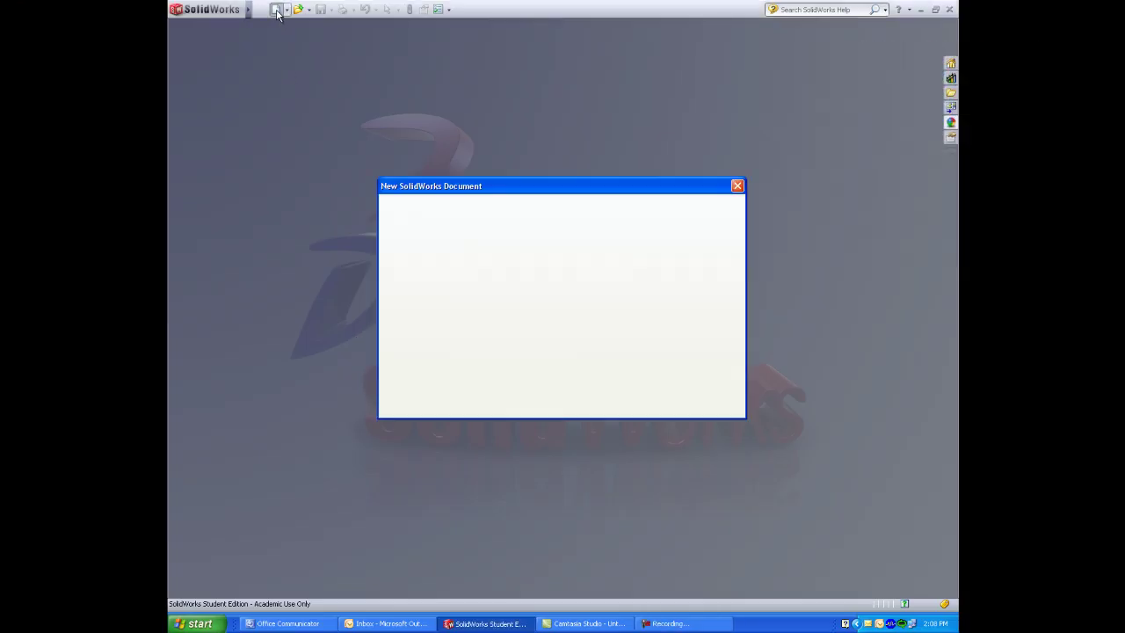
pyautogui.click(611, 406)
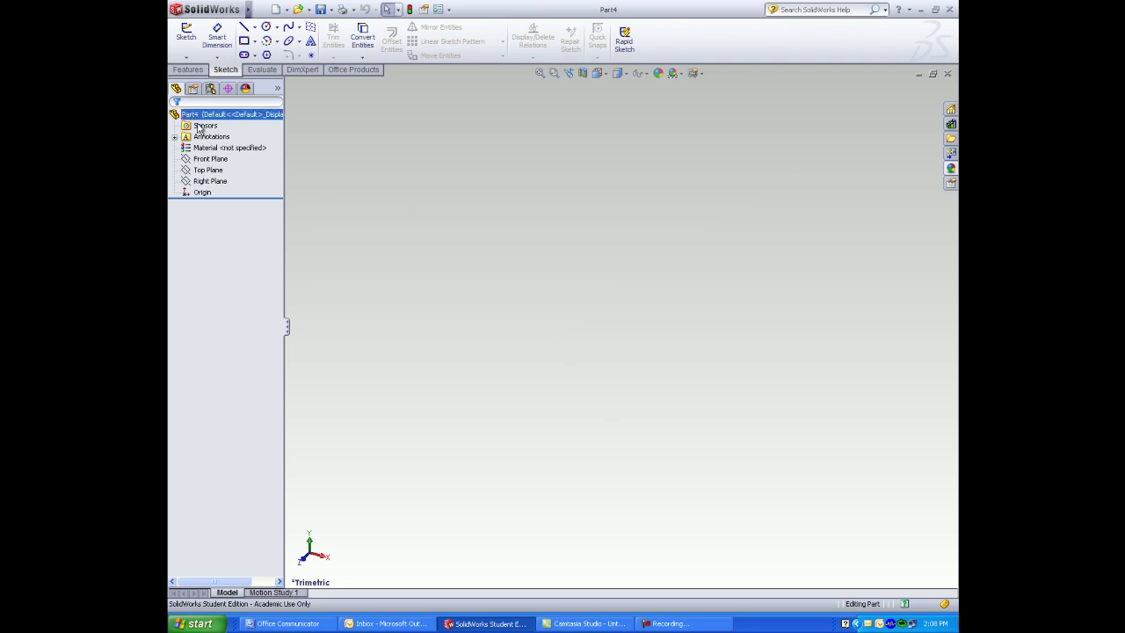
pyautogui.click(208, 170)
pyautogui.click(186, 40)
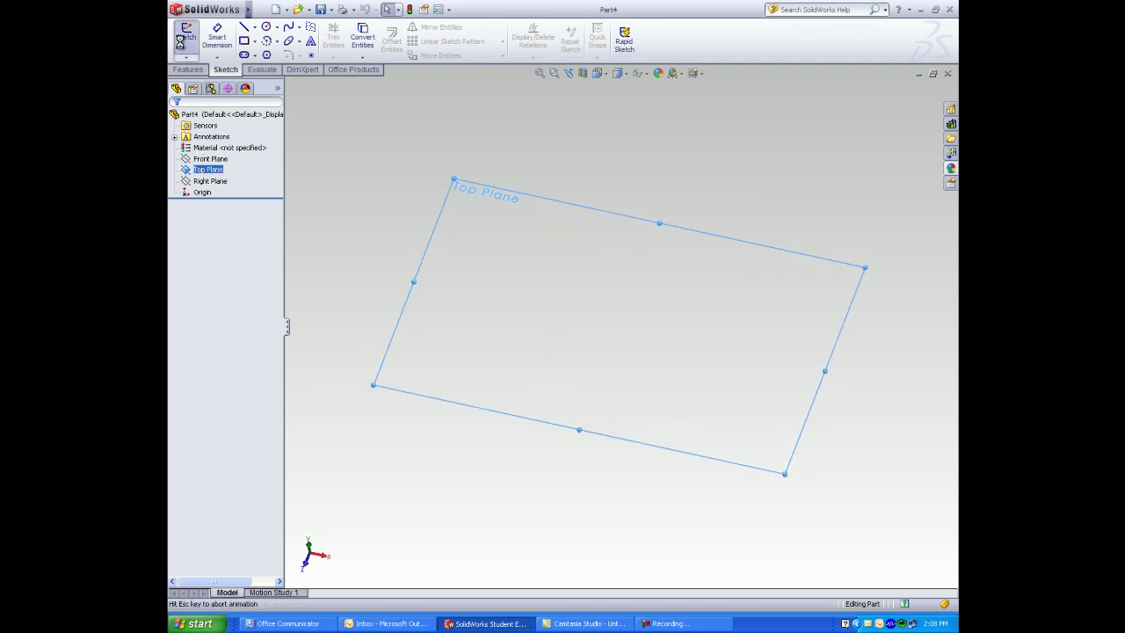
# Insert the PLANE PICTURE image into the sketch as a sketch picture
pyautogui.click(355, 10)
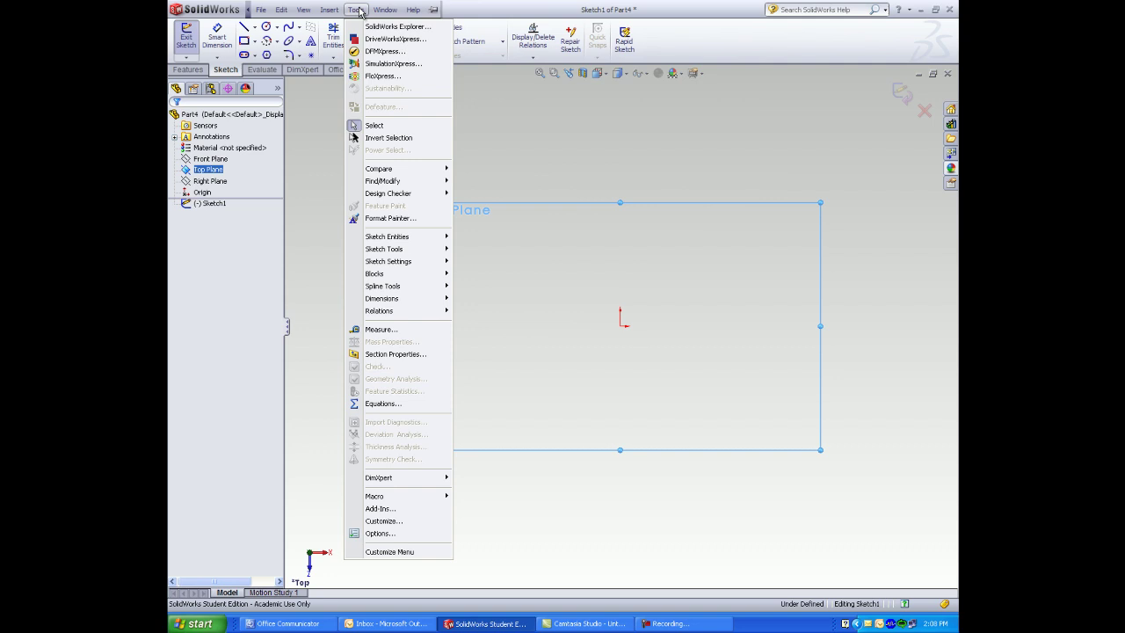
pyautogui.moveTo(394, 253)
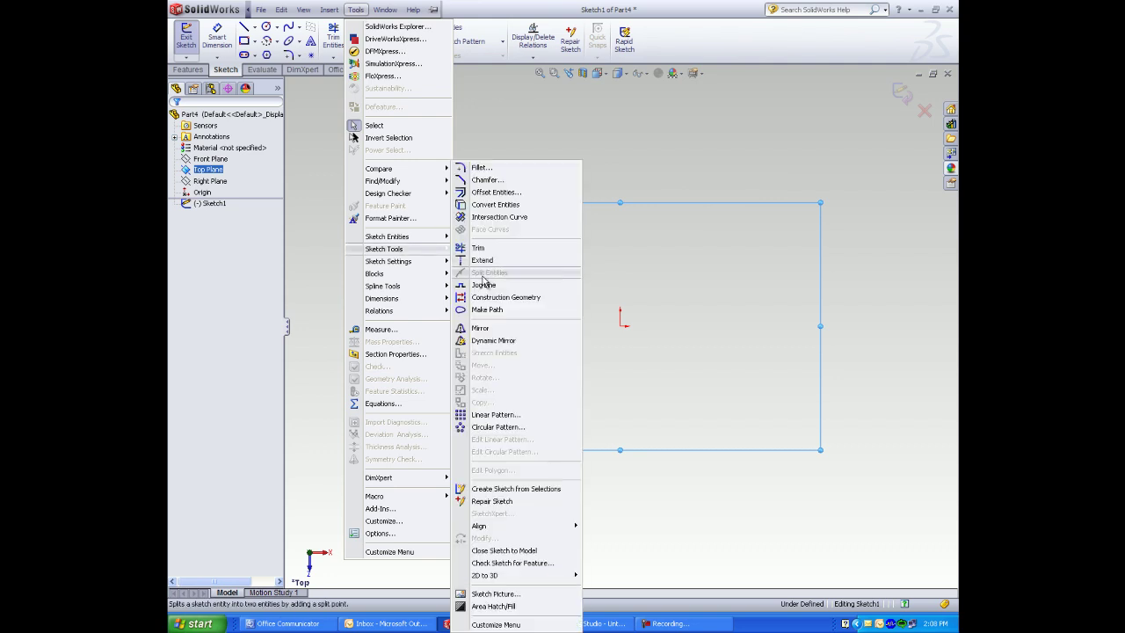
pyautogui.click(495, 594)
pyautogui.click(307, 129)
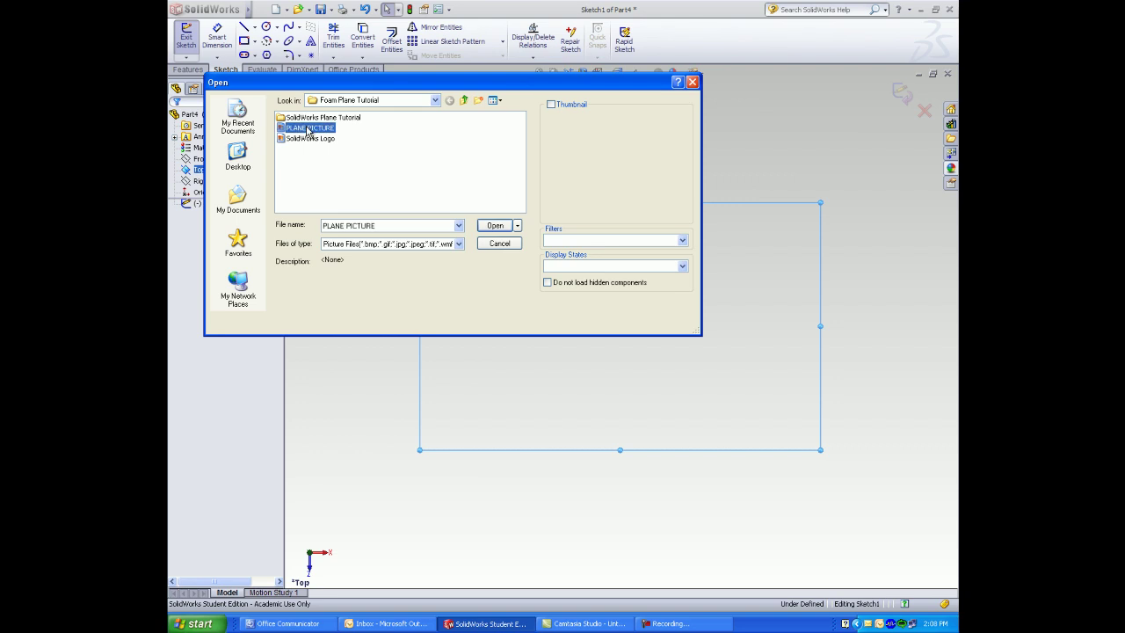
pyautogui.doubleClick(308, 128)
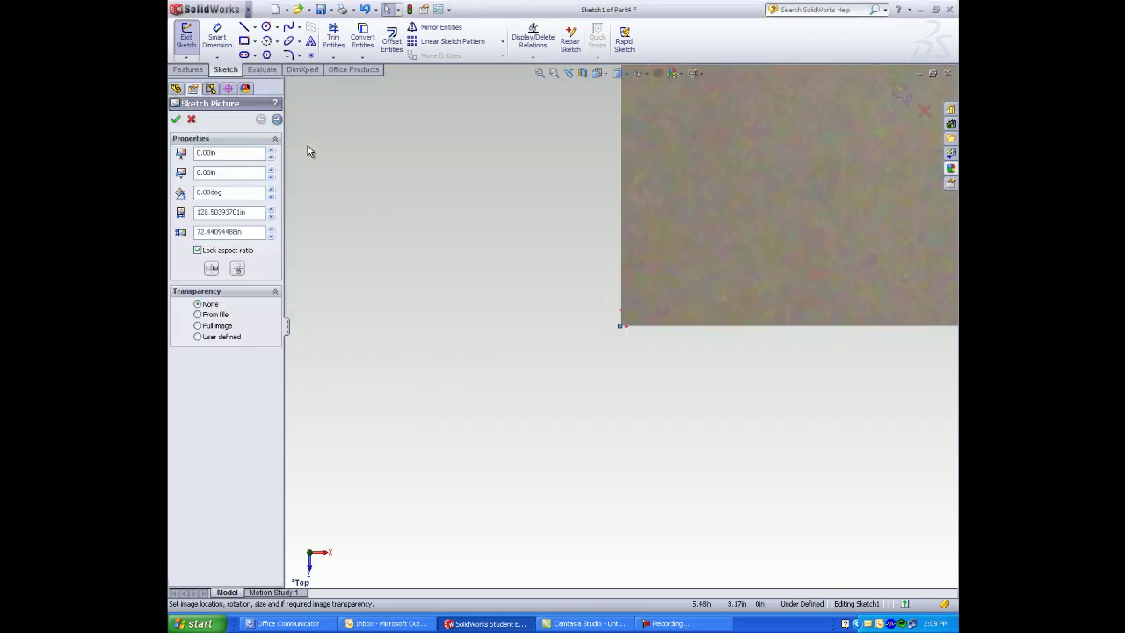
# Set the picture width to 9 in and centre it on the origin with X at -4.5 in and Y at about -2.537 in
pyautogui.doubleClick(255, 213)
pyautogui.write('9')
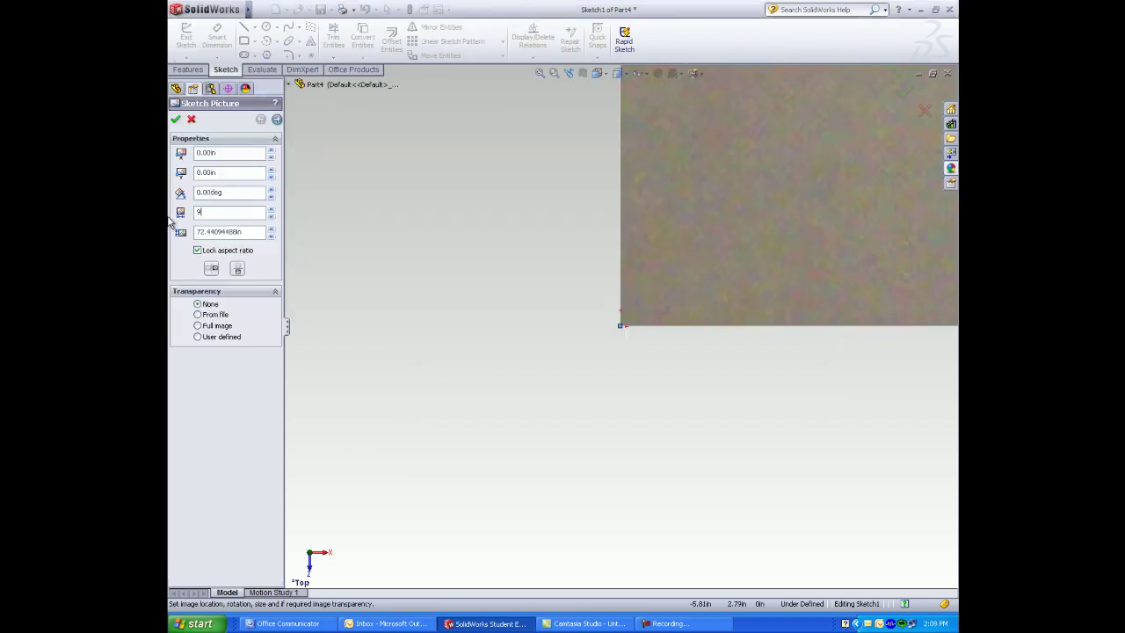
pyautogui.press('Return')
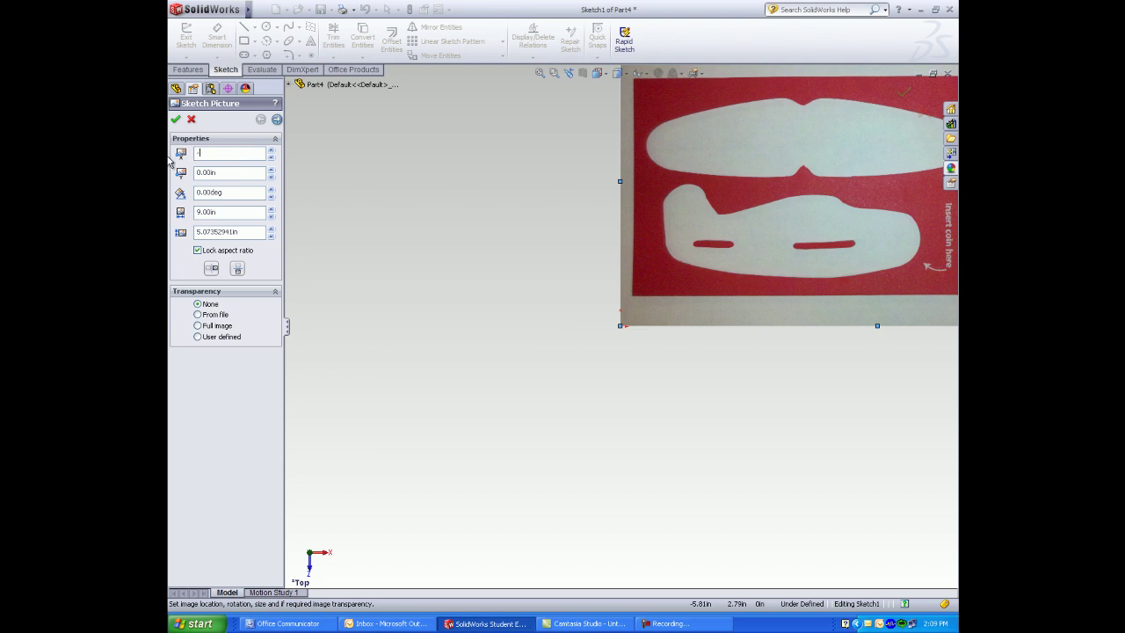
pyautogui.write('-4.5')
pyautogui.press('Return')
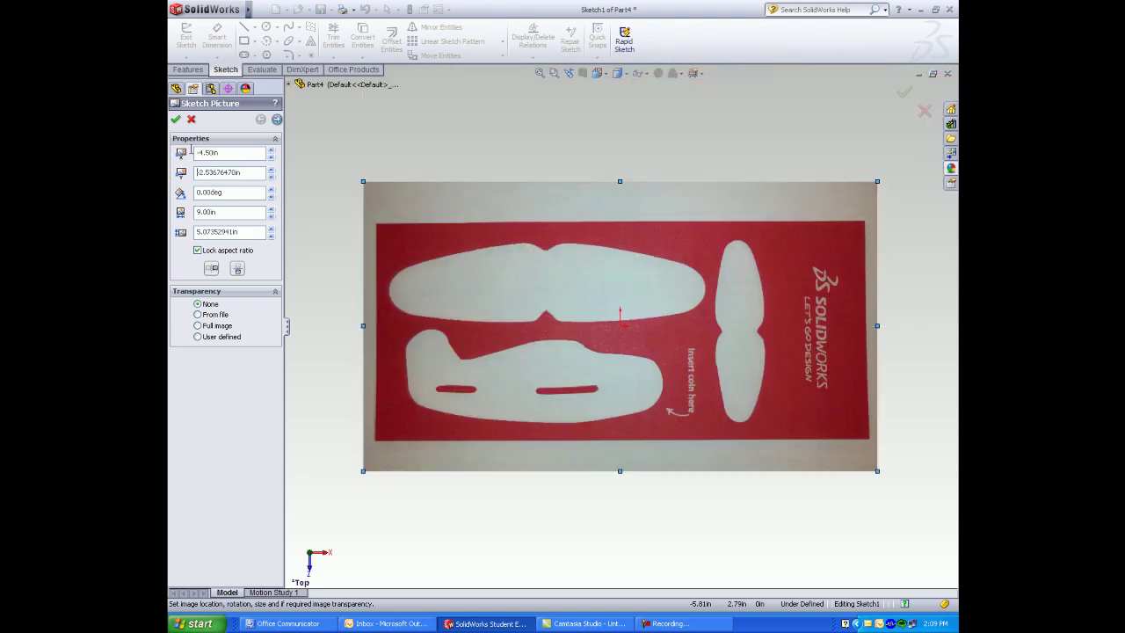
pyautogui.click(176, 118)
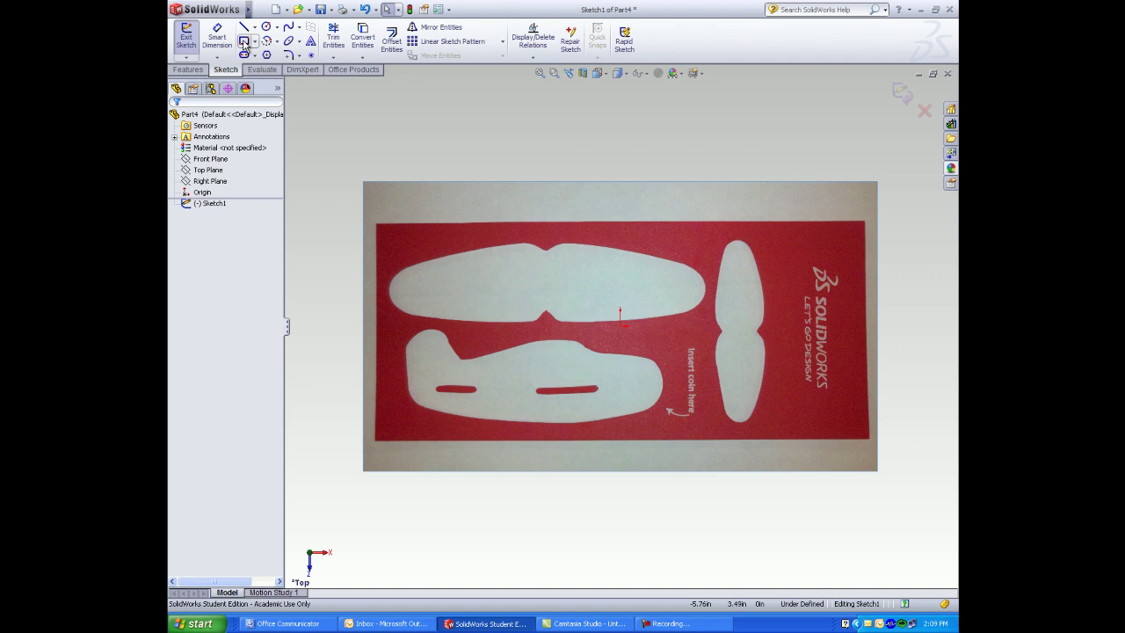
# Sketch rectangles over the wing, tail and two fuselage slots, dimensioned 1.000 by 0.125 in for the wing pair and 0.650 by 0.125 in for the tail pair
pyautogui.click(244, 41)
pyautogui.press('r')
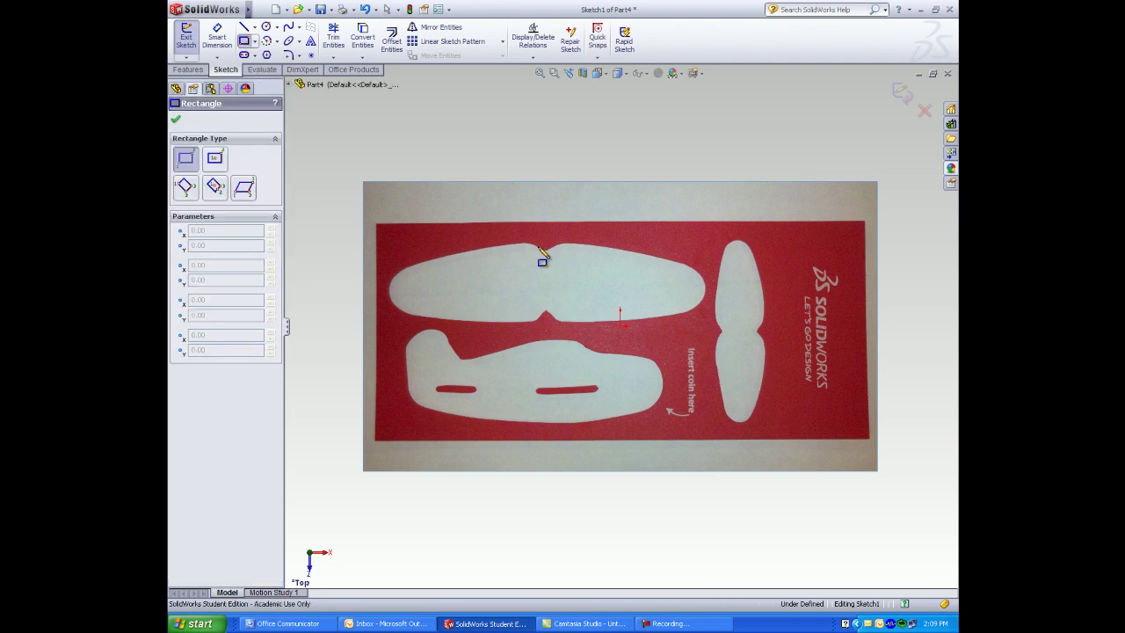
pyautogui.moveTo(538, 248); pyautogui.dragTo(552, 315)
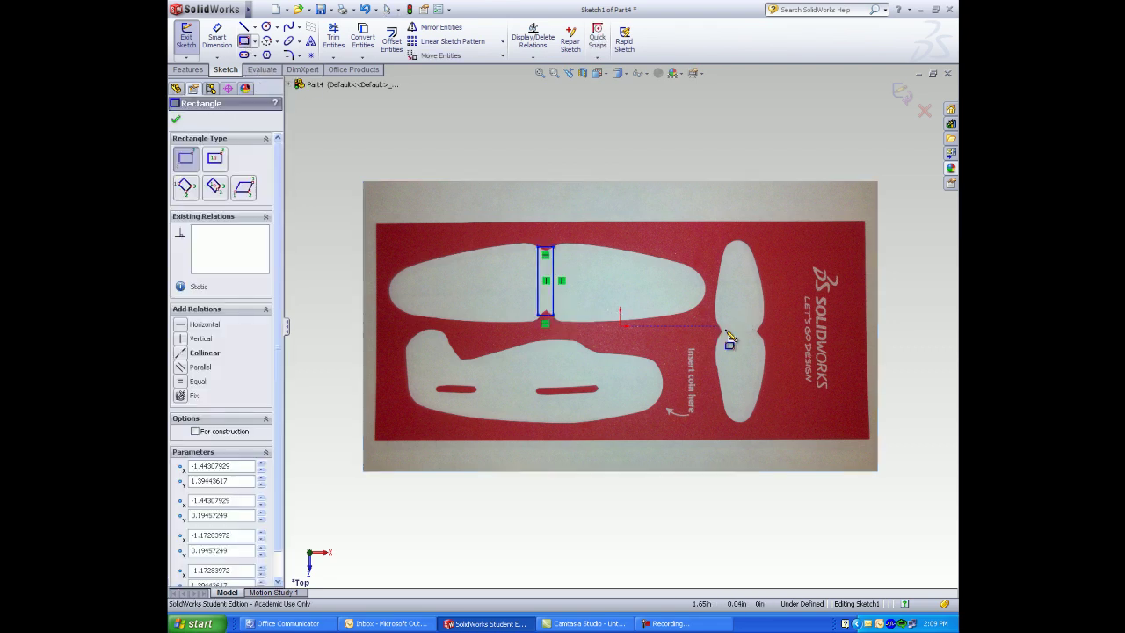
pyautogui.moveTo(715, 327); pyautogui.dragTo(763, 338)
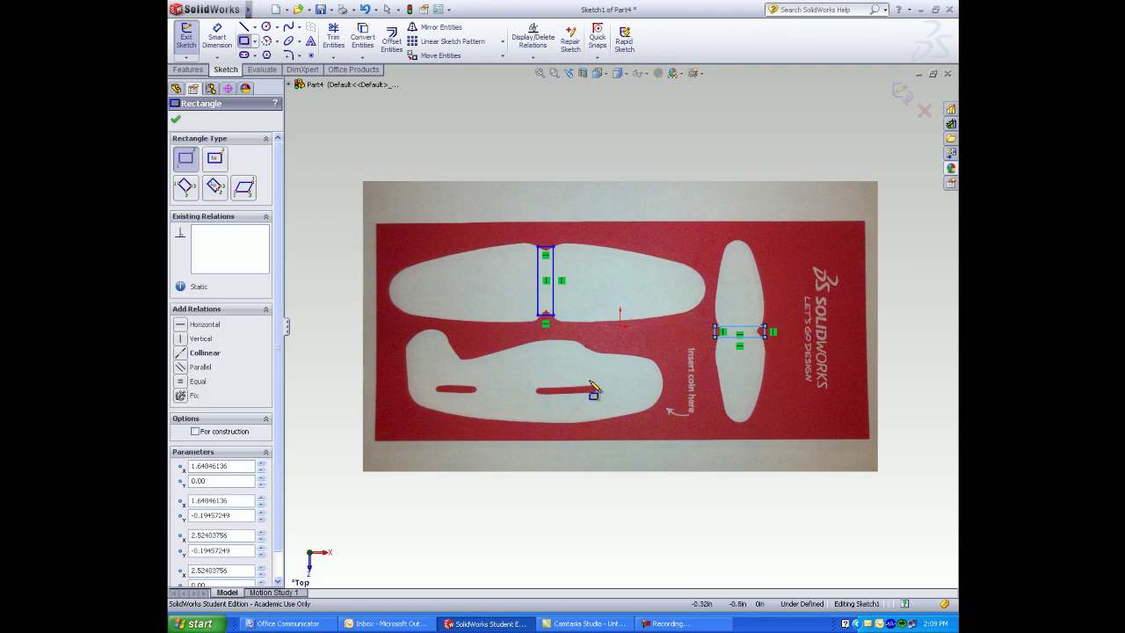
pyautogui.moveTo(435, 385); pyautogui.dragTo(596, 392)
pyautogui.click(216, 49)
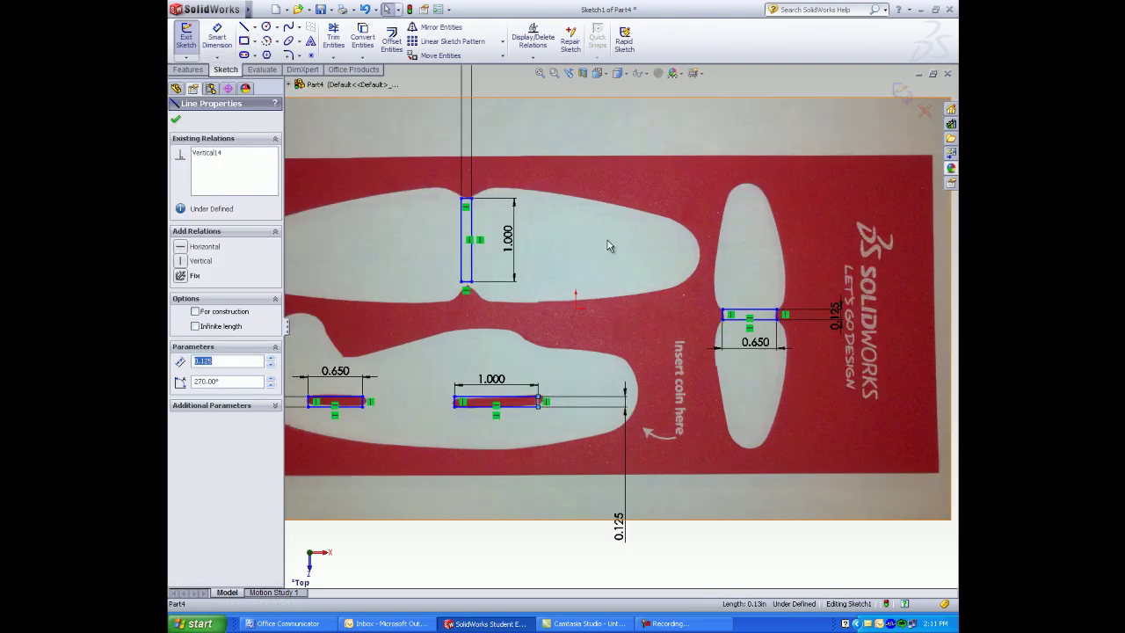
# Draw a vertical line through the wing rectangle and a horizontal line through the tail rectangle, each 0.063 in from the rectangle's long edge
pyautogui.click(243, 27)
pyautogui.click(466, 290)
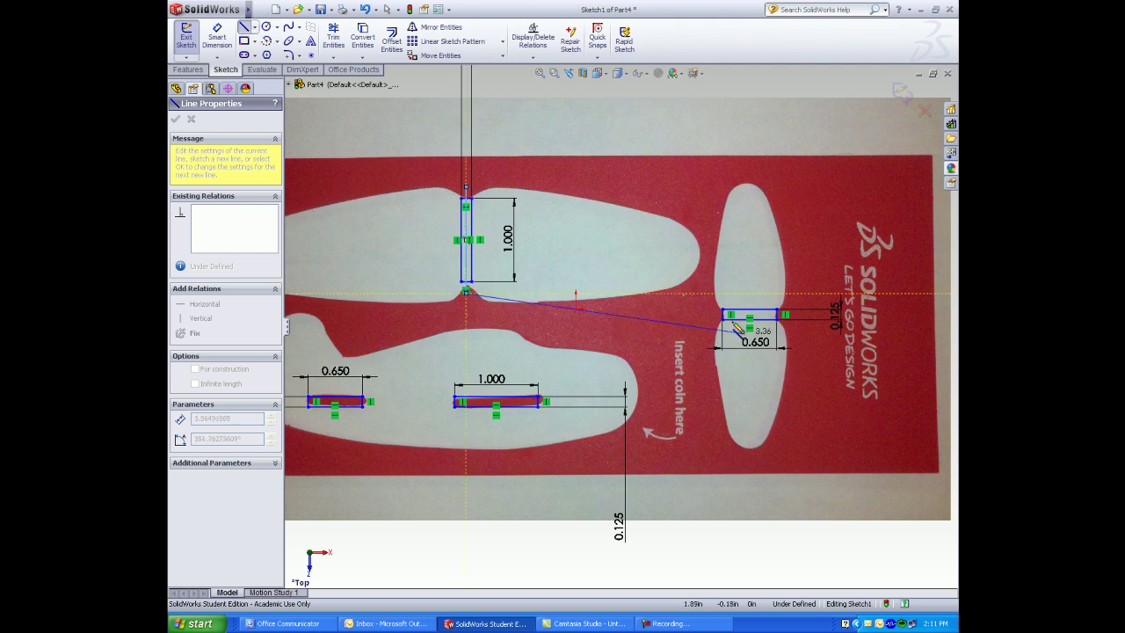
pyautogui.click(245, 29)
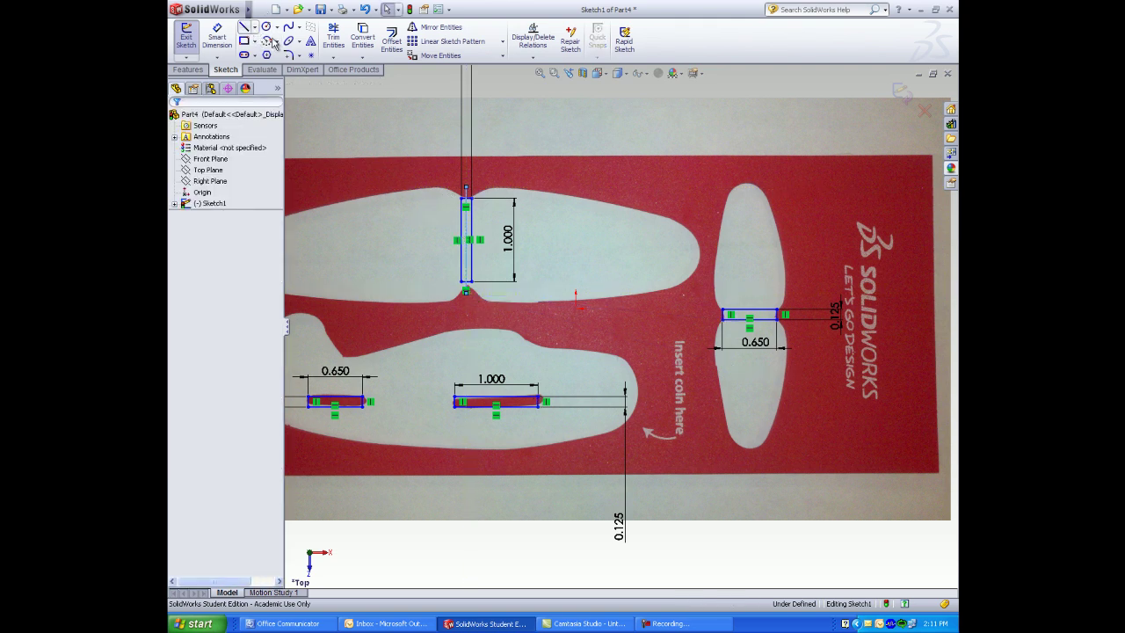
pyautogui.click(245, 29)
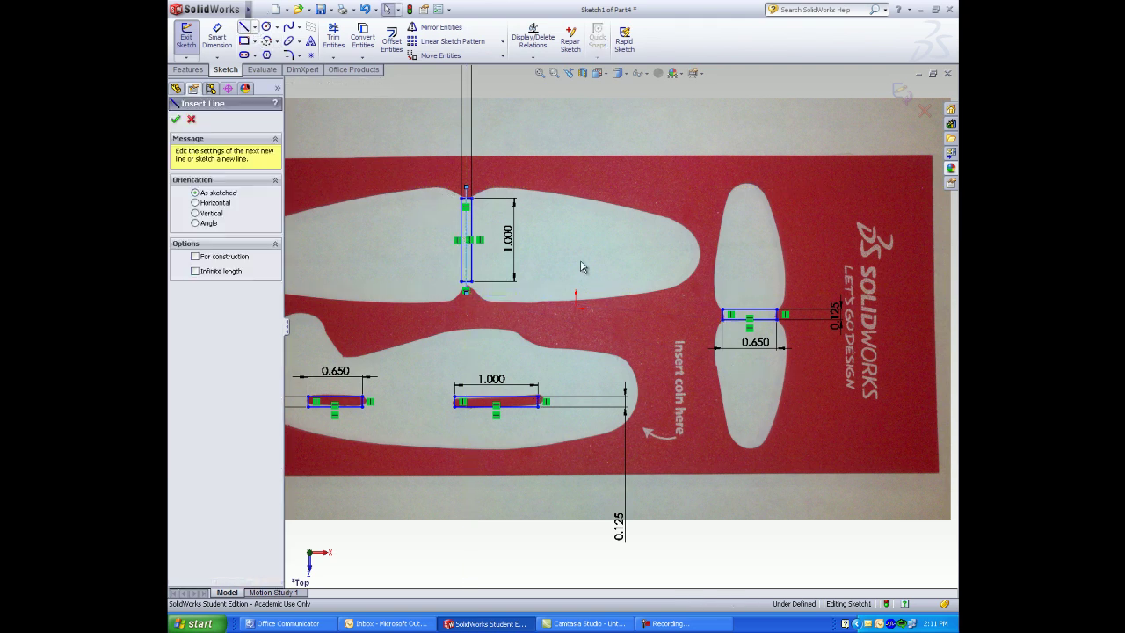
pyautogui.click(718, 315)
pyautogui.click(785, 314)
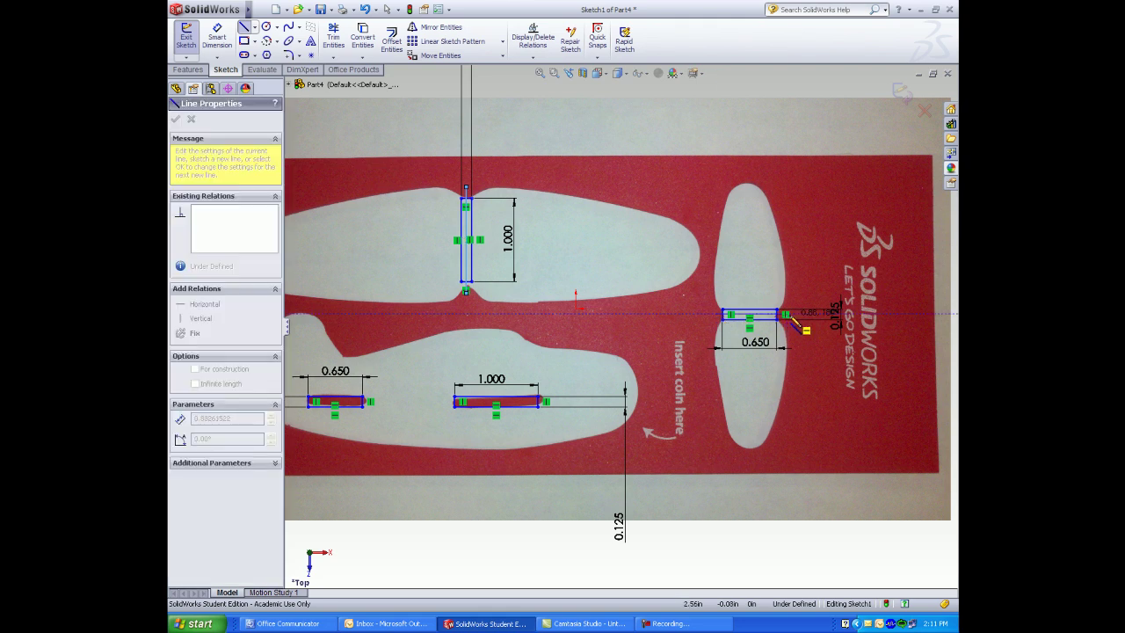
pyautogui.click(247, 28)
# Trace the left half of the wing with a spline running from the top to the bottom left corner of the wing rectangle
pyautogui.click(288, 27)
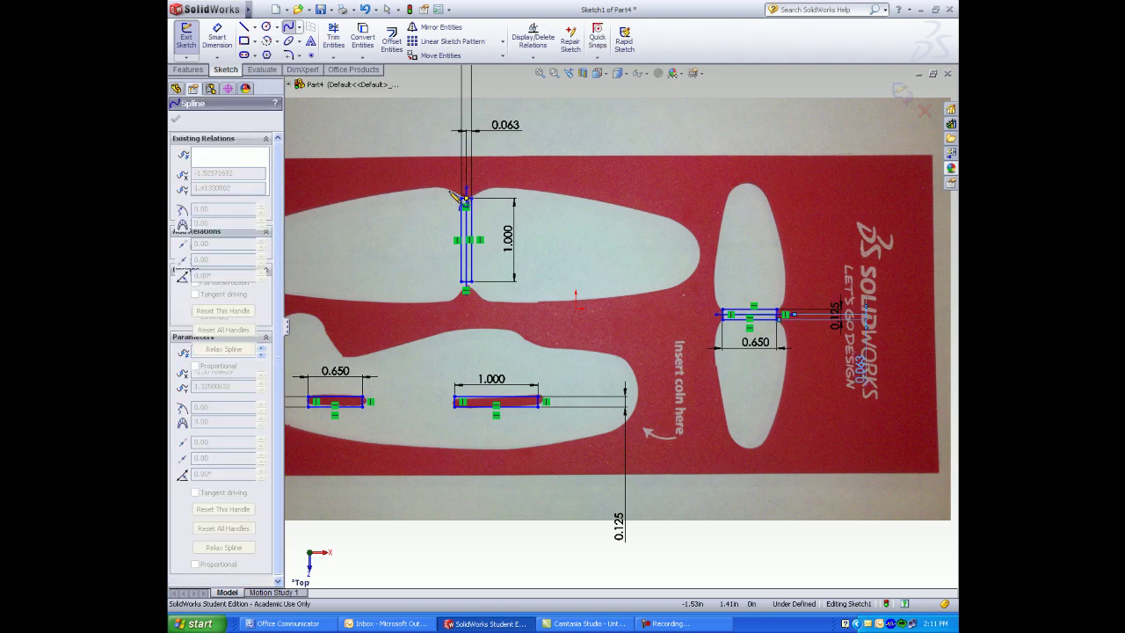
pyautogui.click(463, 200)
pyautogui.click(426, 188)
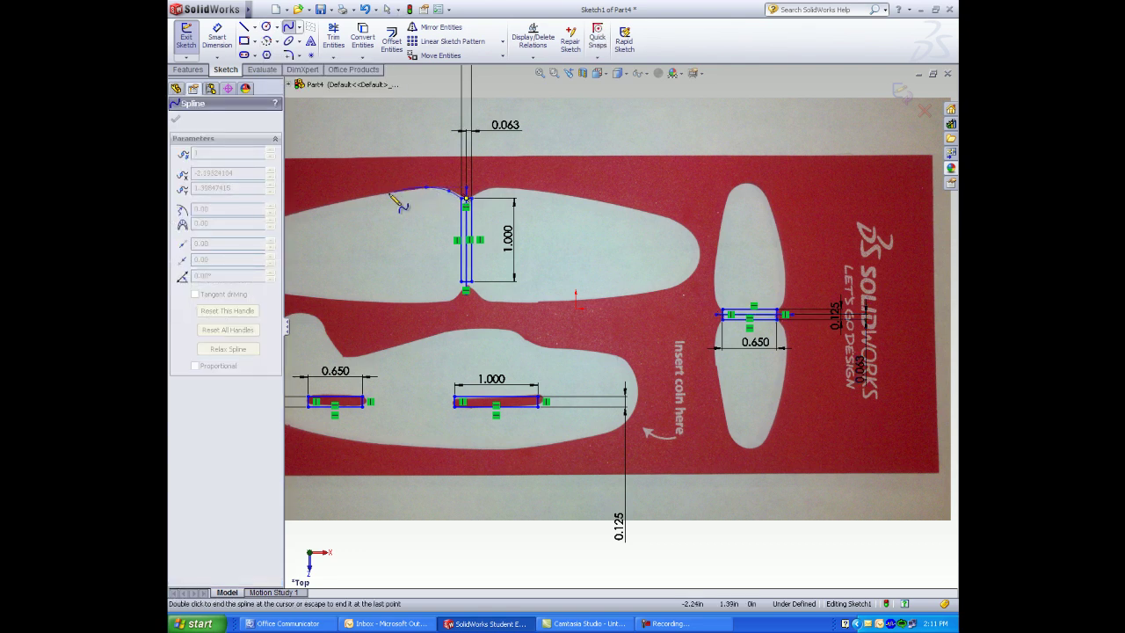
pyautogui.click(376, 199)
pyautogui.scroll(1, 376, 199)
pyautogui.click(360, 231)
pyautogui.click(315, 247)
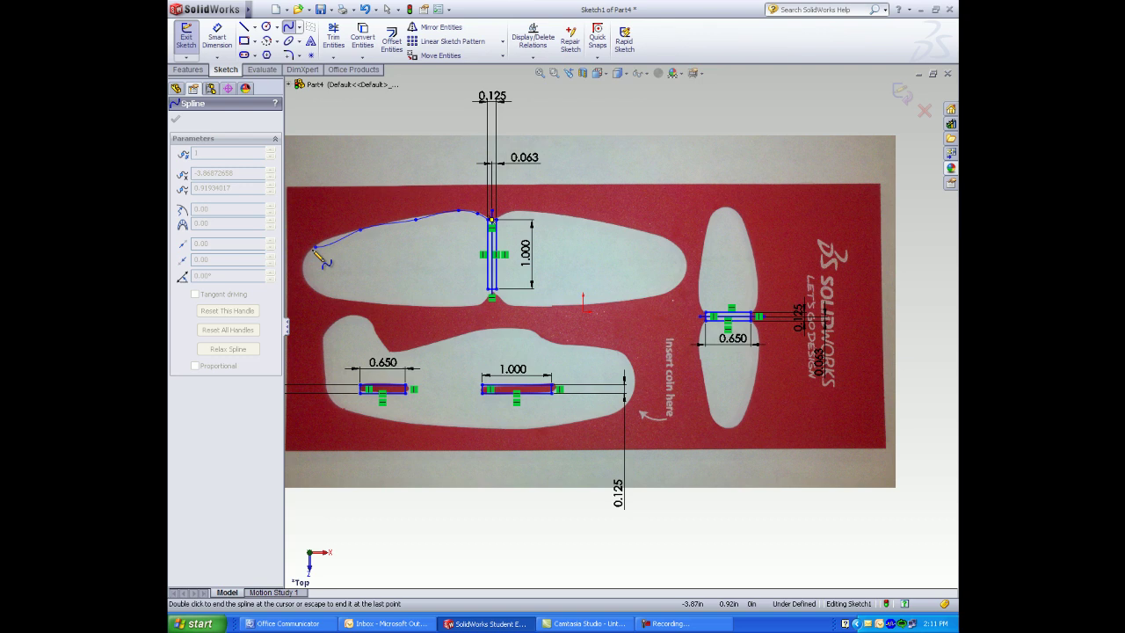
pyautogui.click(304, 268)
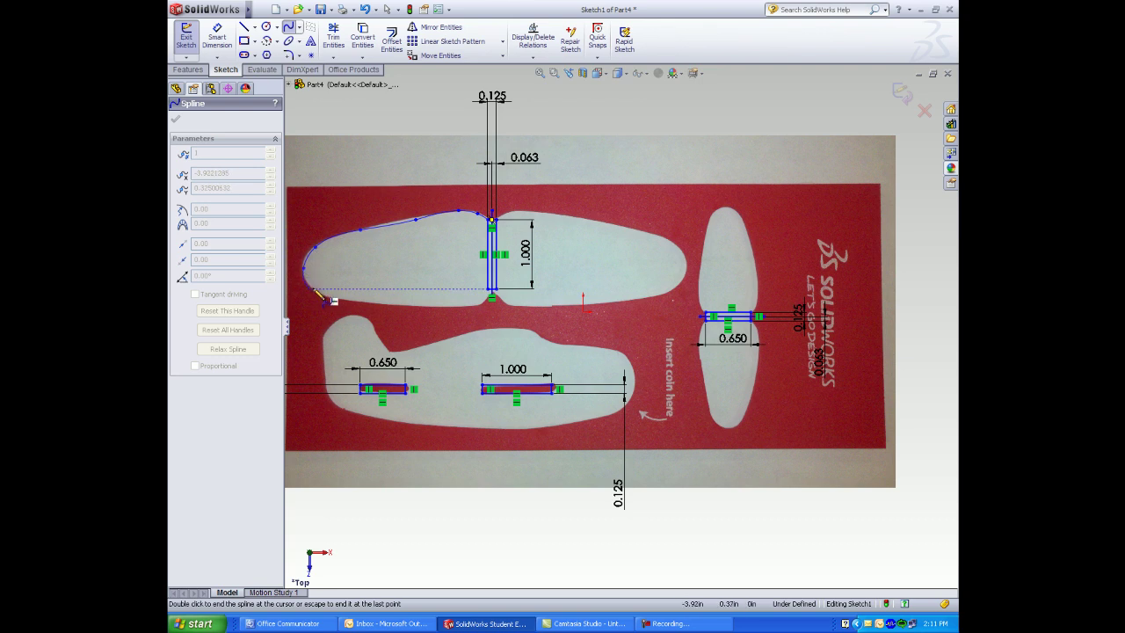
pyautogui.click(351, 299)
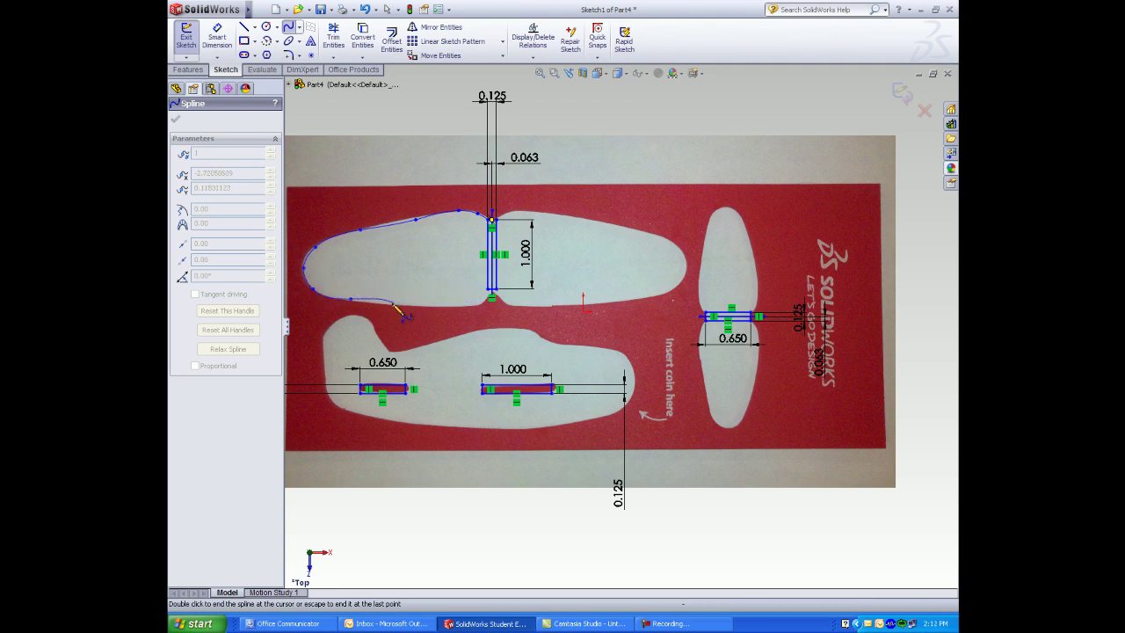
pyautogui.click(392, 303)
pyautogui.click(444, 306)
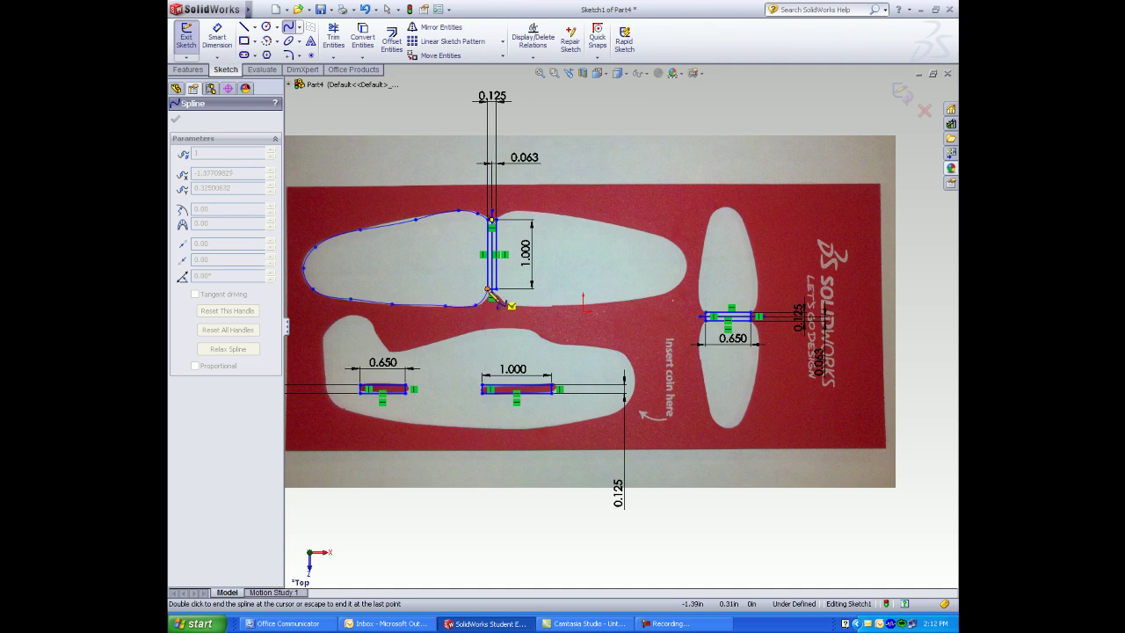
pyautogui.click(293, 31)
# Trace the upper half of the tail with a spline between the two top corners of the tail rectangle
pyautogui.click(311, 40)
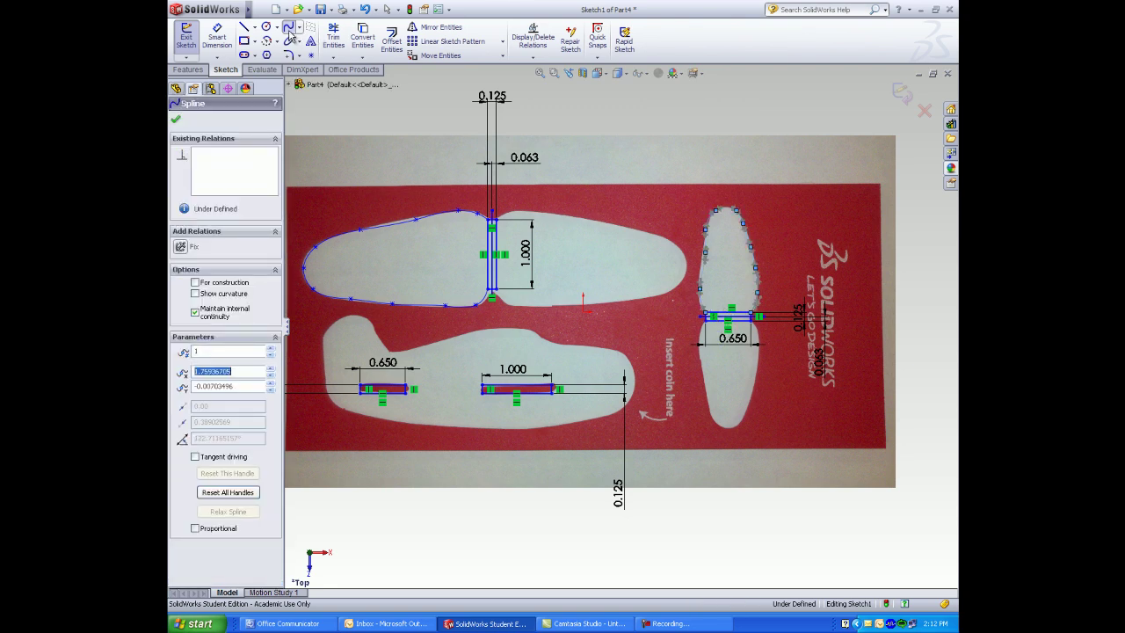
pyautogui.click(290, 31)
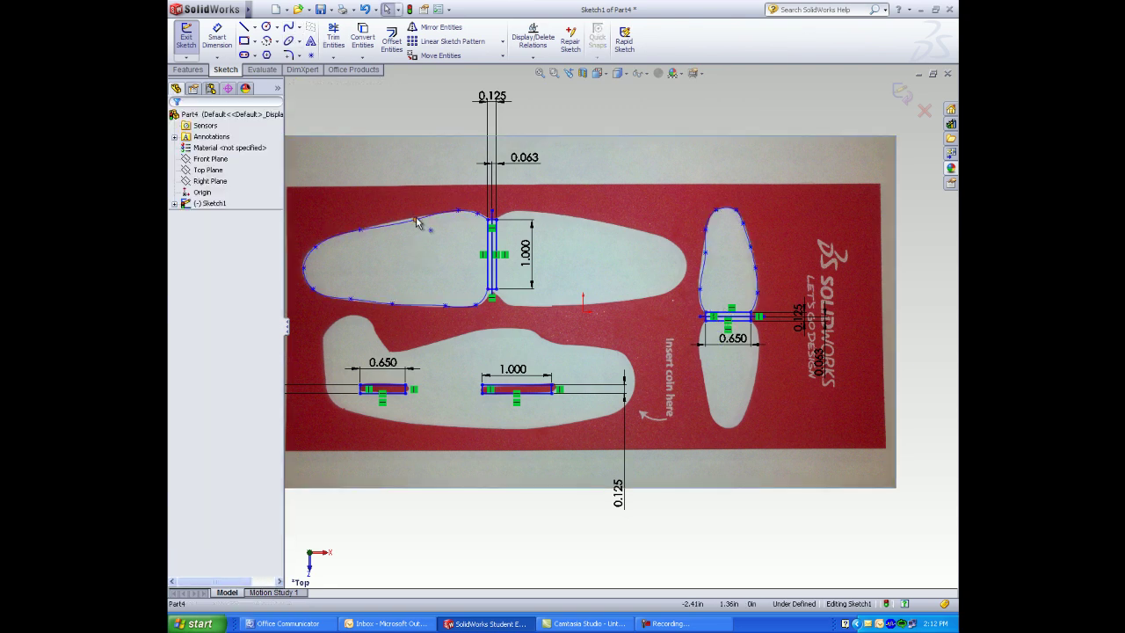
# Reposition the wing spline's points along the upper edge and near the tip to follow the pictured outline more closely
pyautogui.moveTo(415, 219); pyautogui.dragTo(377, 234)
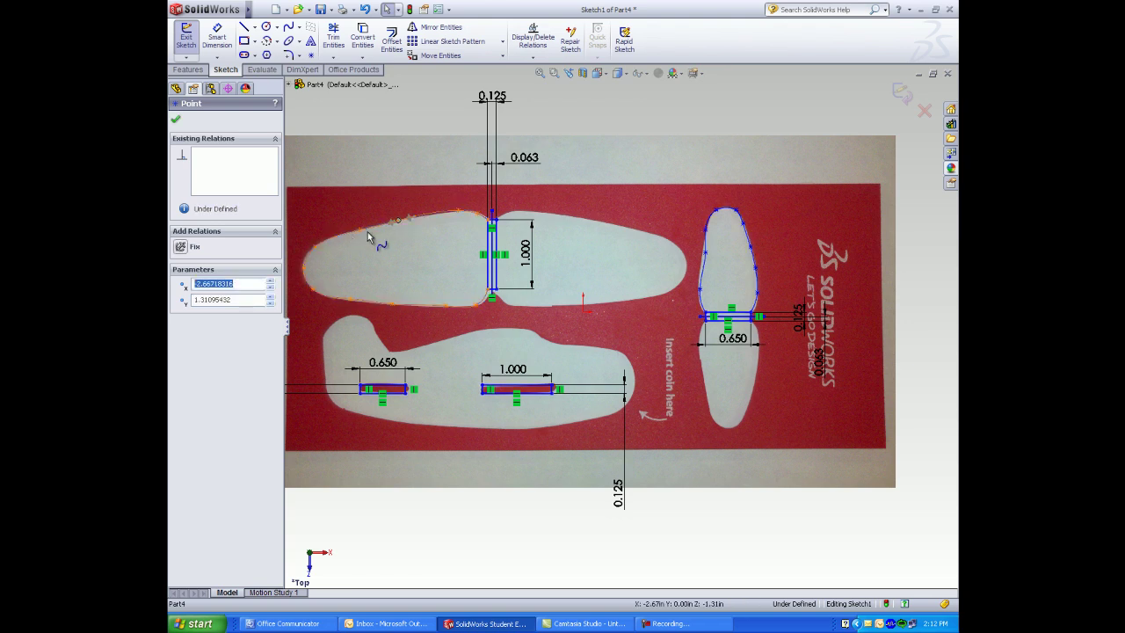
pyautogui.scroll(-2, 367, 231)
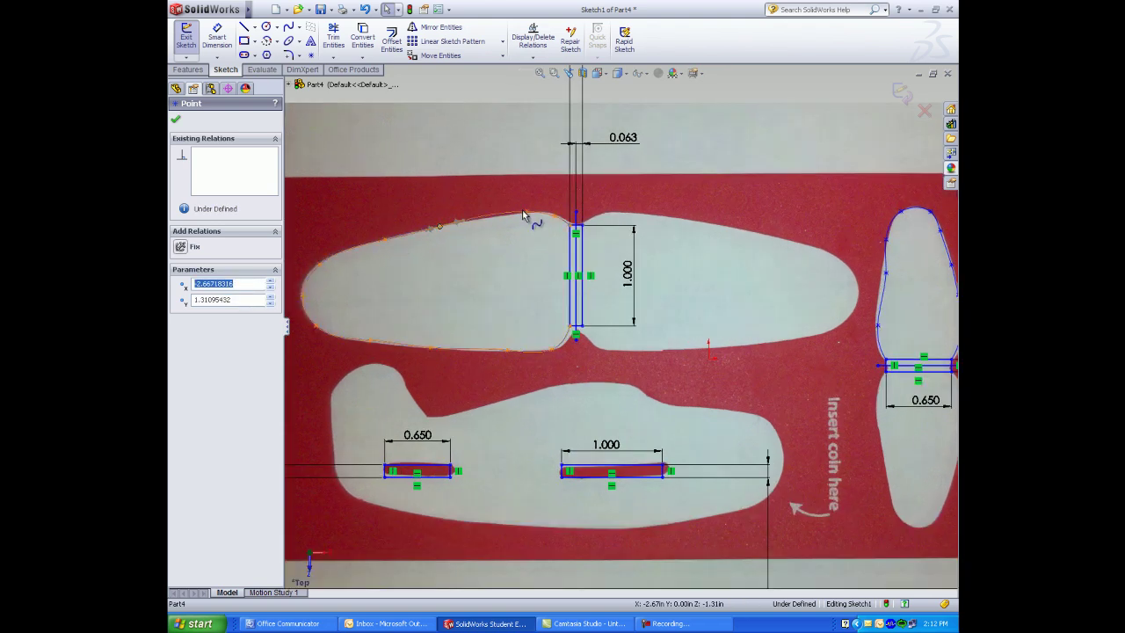
pyautogui.moveTo(523, 211); pyautogui.dragTo(511, 215)
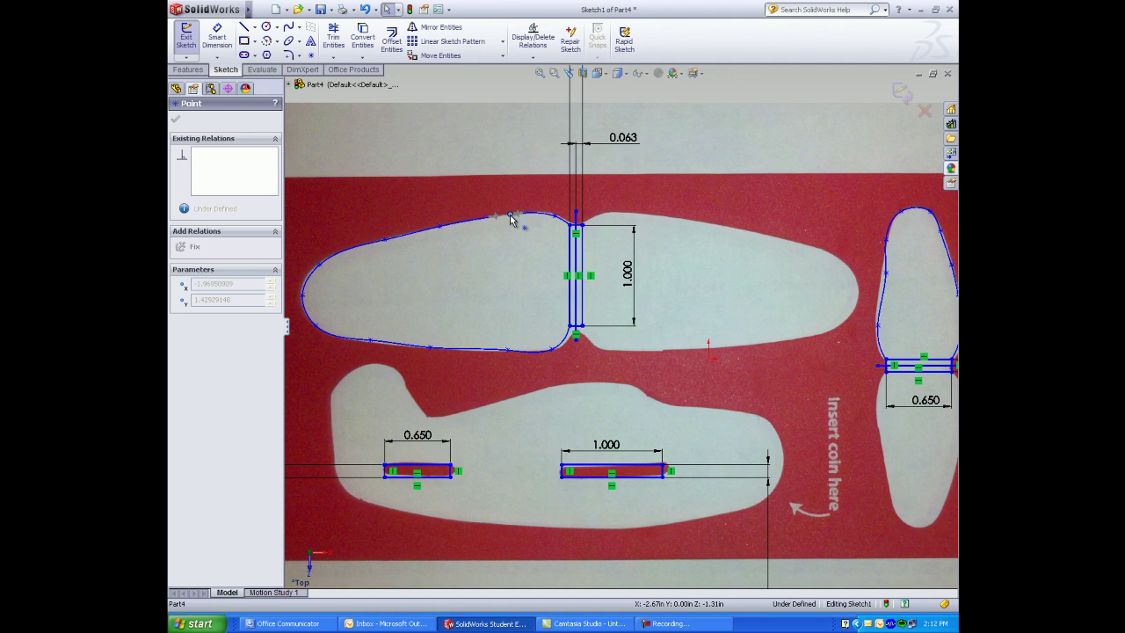
pyautogui.click(395, 329)
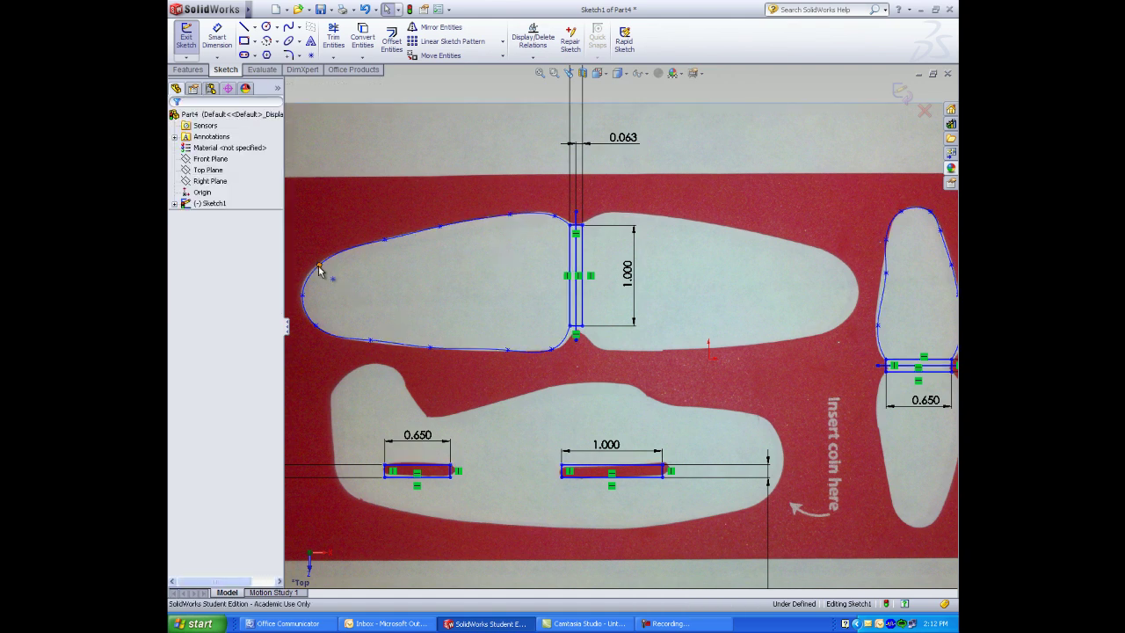
pyautogui.moveTo(319, 271); pyautogui.dragTo(310, 274)
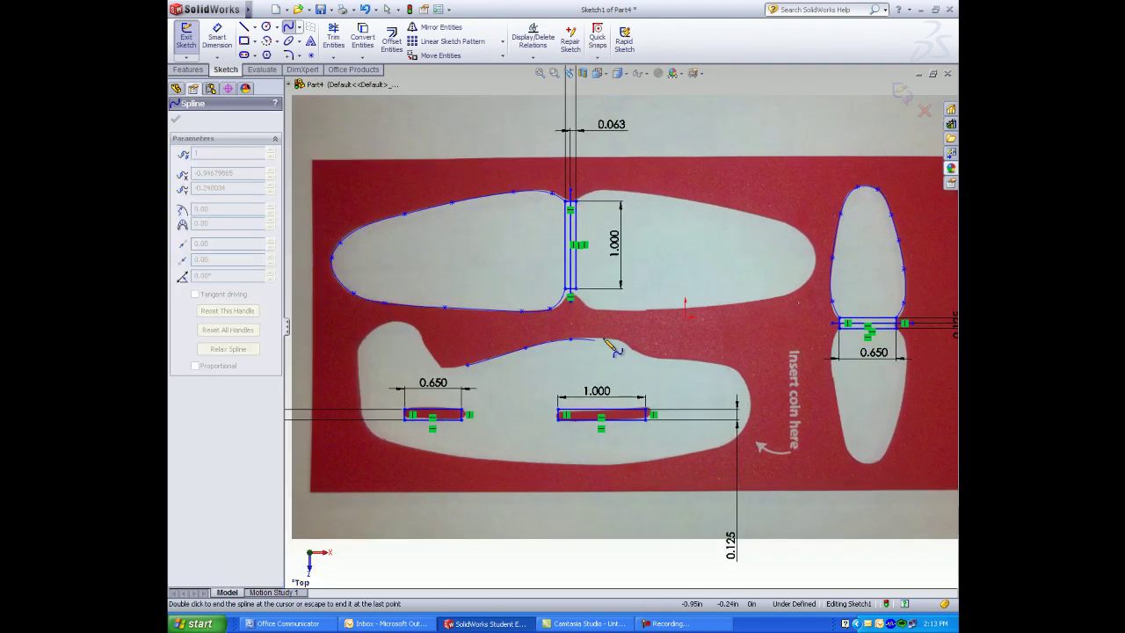
# Trace the whole fuselage outline with a spline and close it at its starting point behind the tail fin
pyautogui.click(608, 339)
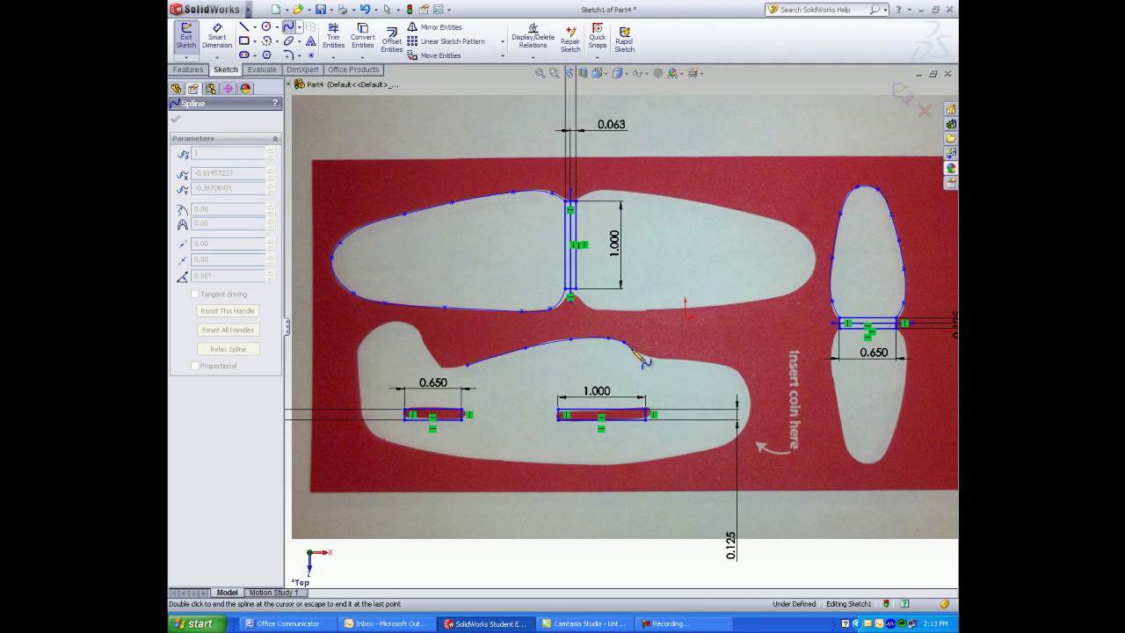
pyautogui.click(633, 348)
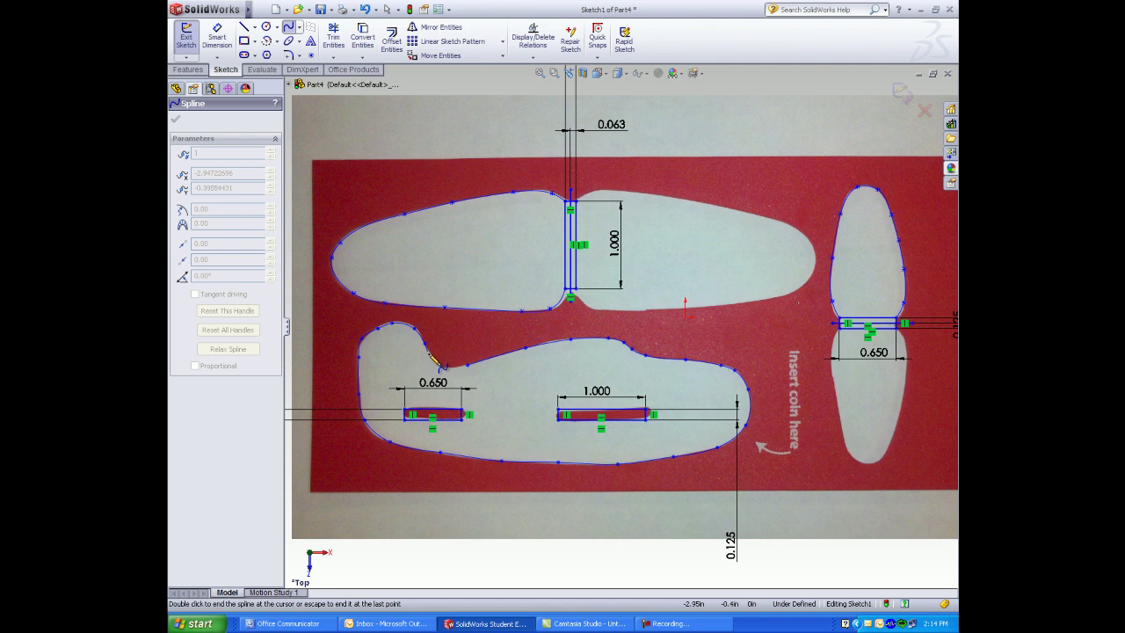
pyautogui.click(475, 369)
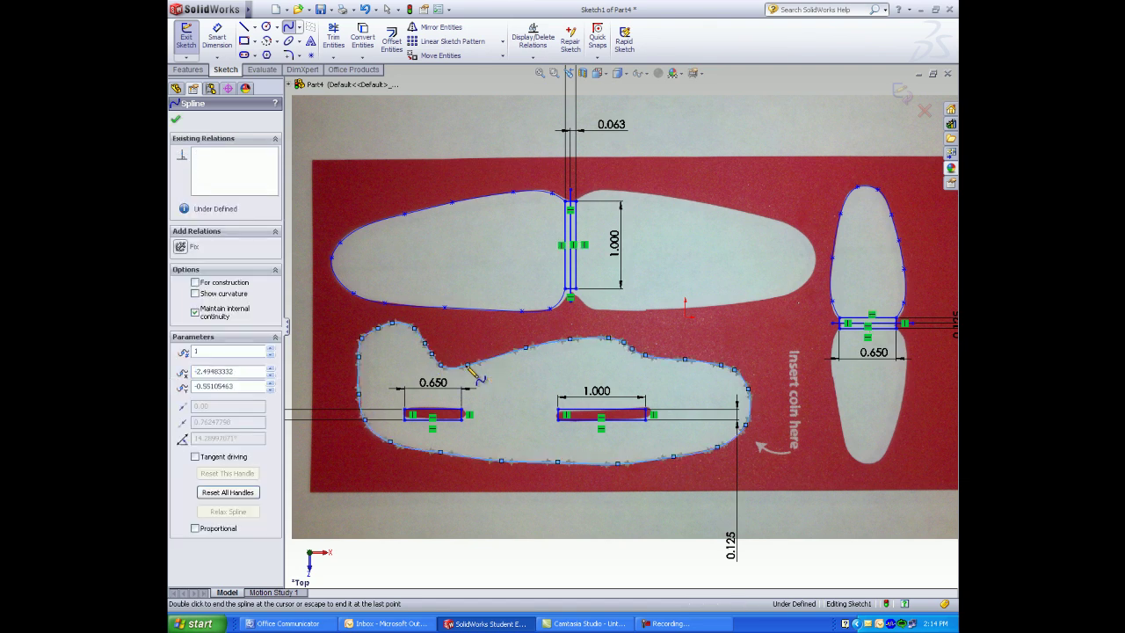
# Trim the wing rectangle's sides and right-hand segments, and cut off the centreline ends protruding above and below it
pyautogui.click(333, 40)
pyautogui.scroll(-3, 580, 221)
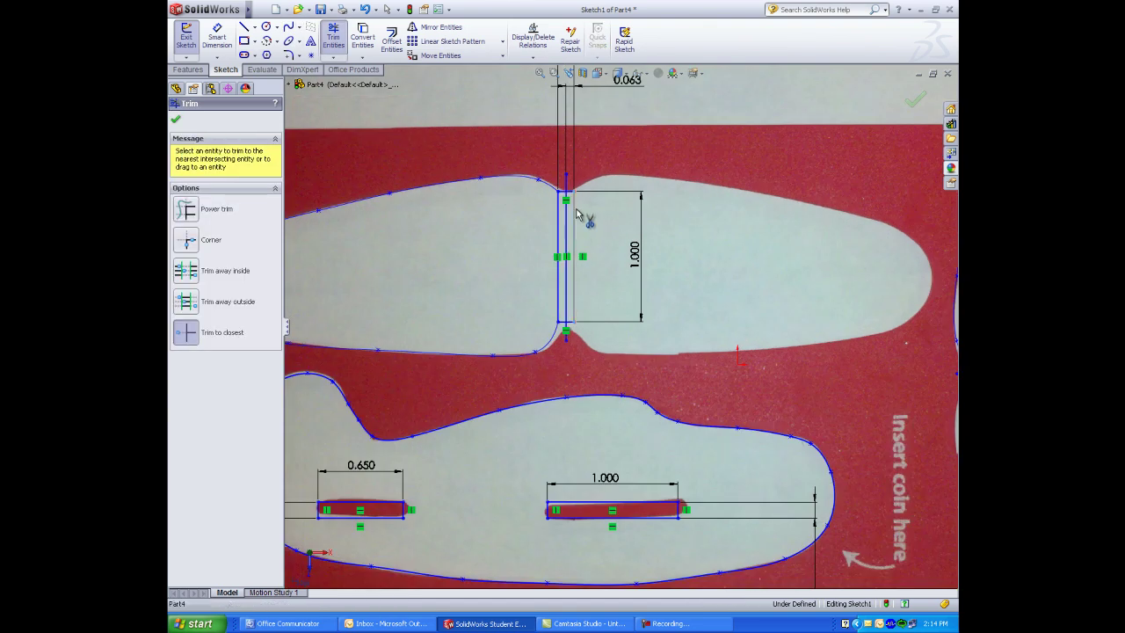
pyautogui.click(572, 324)
pyautogui.click(561, 326)
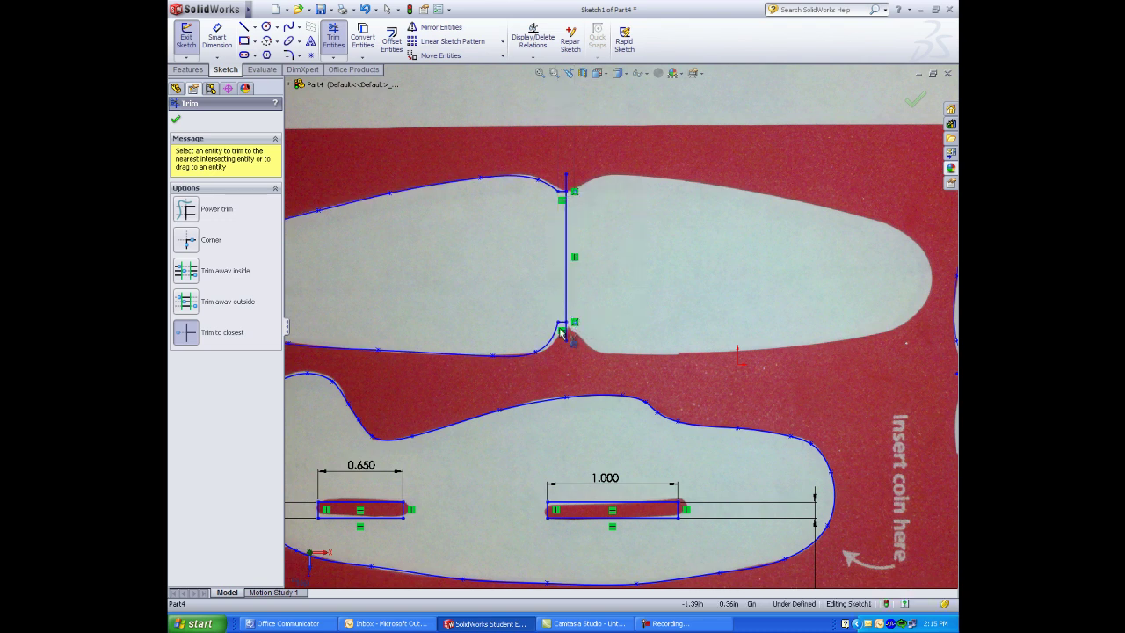
pyautogui.click(565, 342)
pyautogui.click(565, 181)
pyautogui.scroll(3, 503, 204)
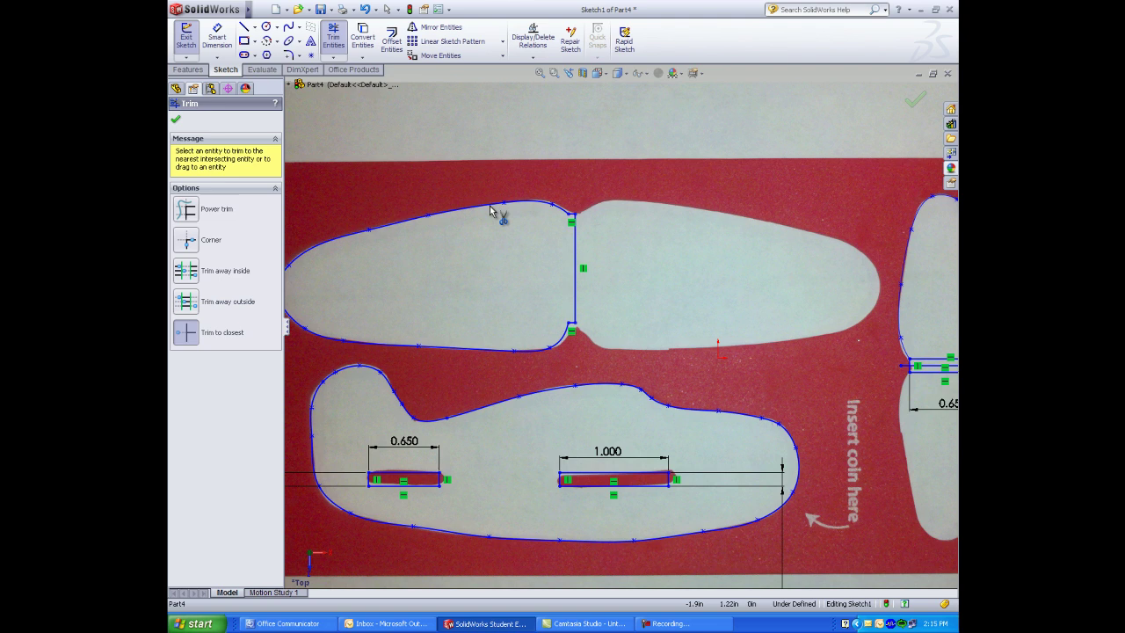
# Mirror the left wing spline and its two short connecting lines about the wing's vertical centreline
pyautogui.click(434, 27)
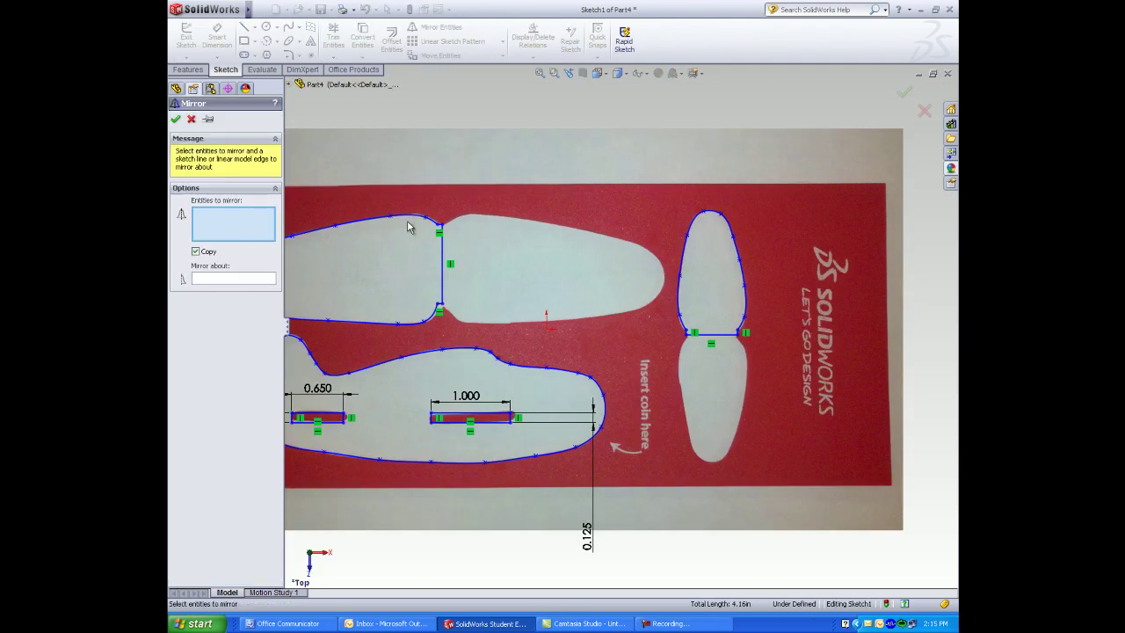
pyautogui.click(428, 234)
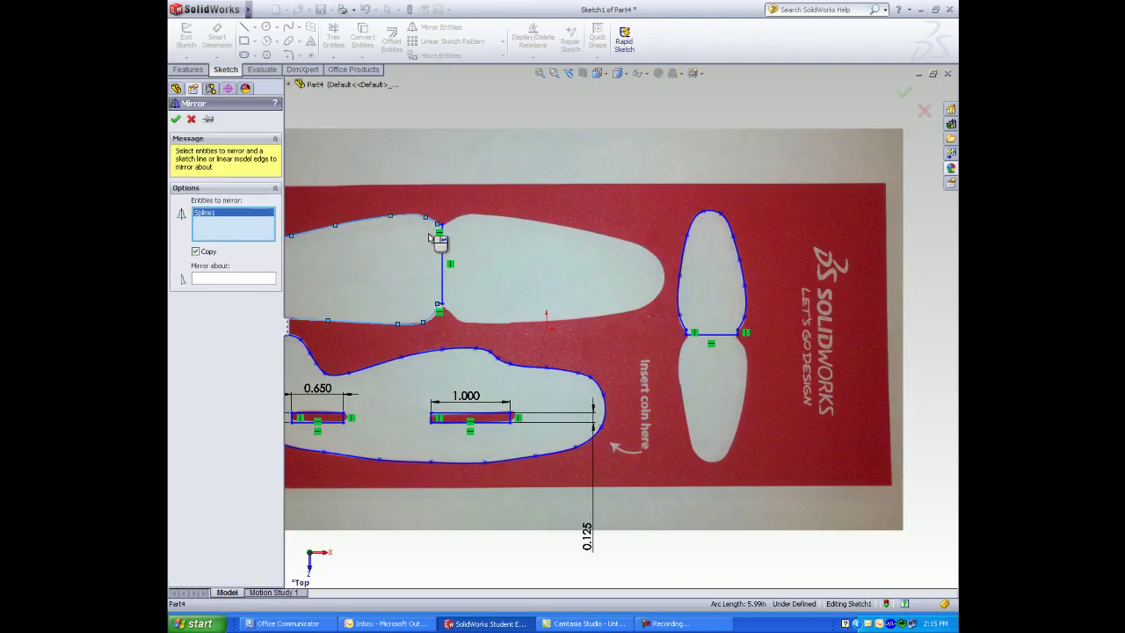
pyautogui.click(214, 221)
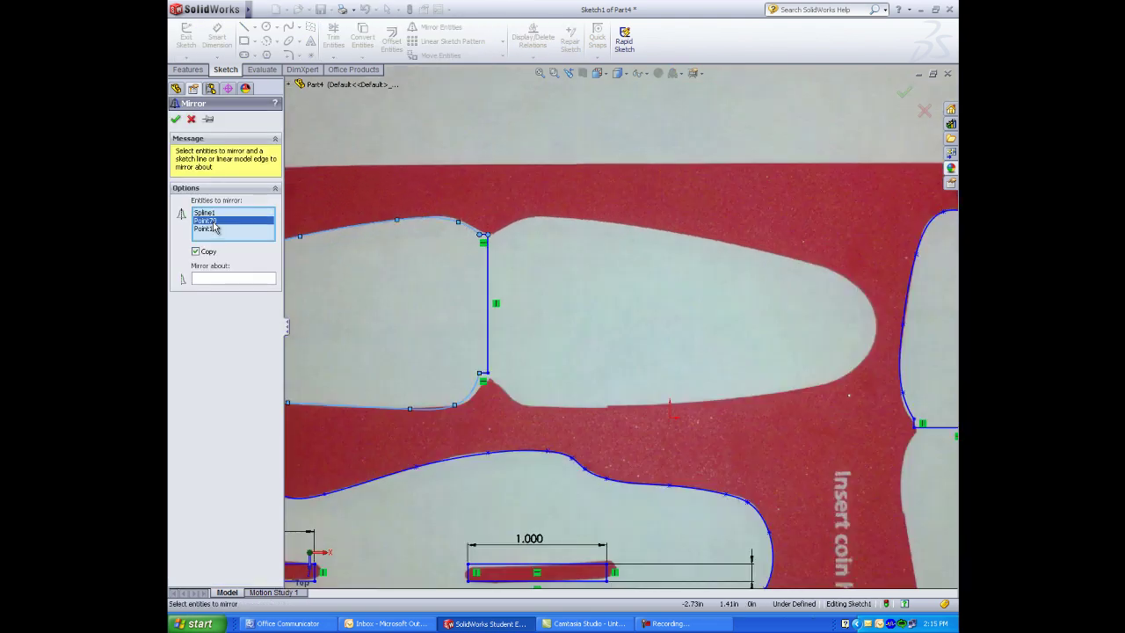
pyautogui.press('Delete')
pyautogui.press('Delete')
pyautogui.scroll(-2, 494, 246)
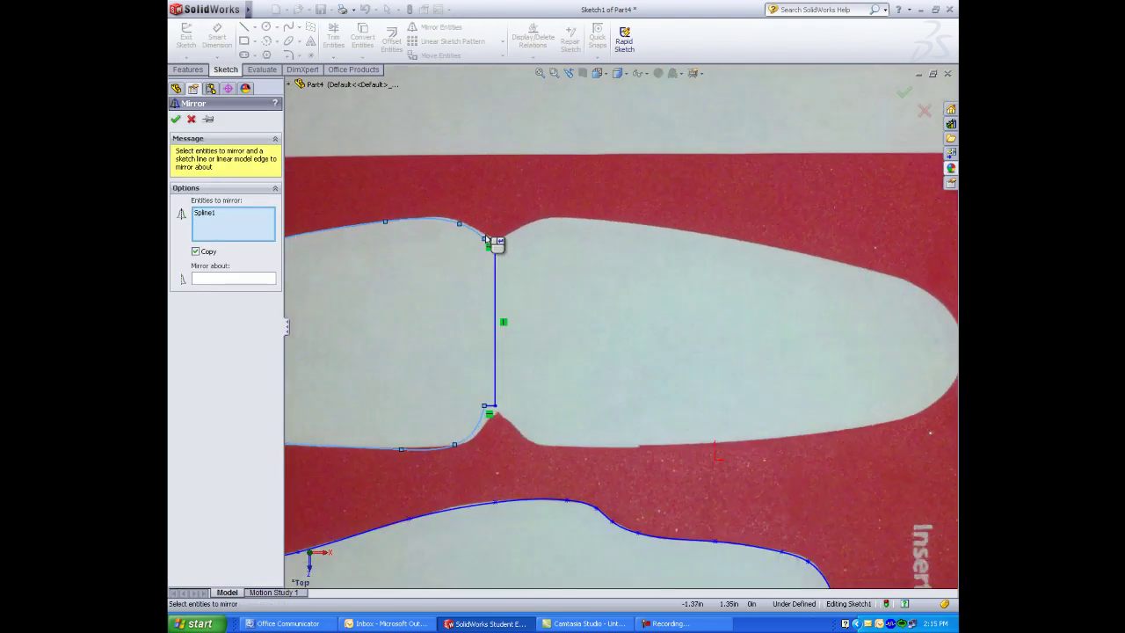
pyautogui.click(497, 246)
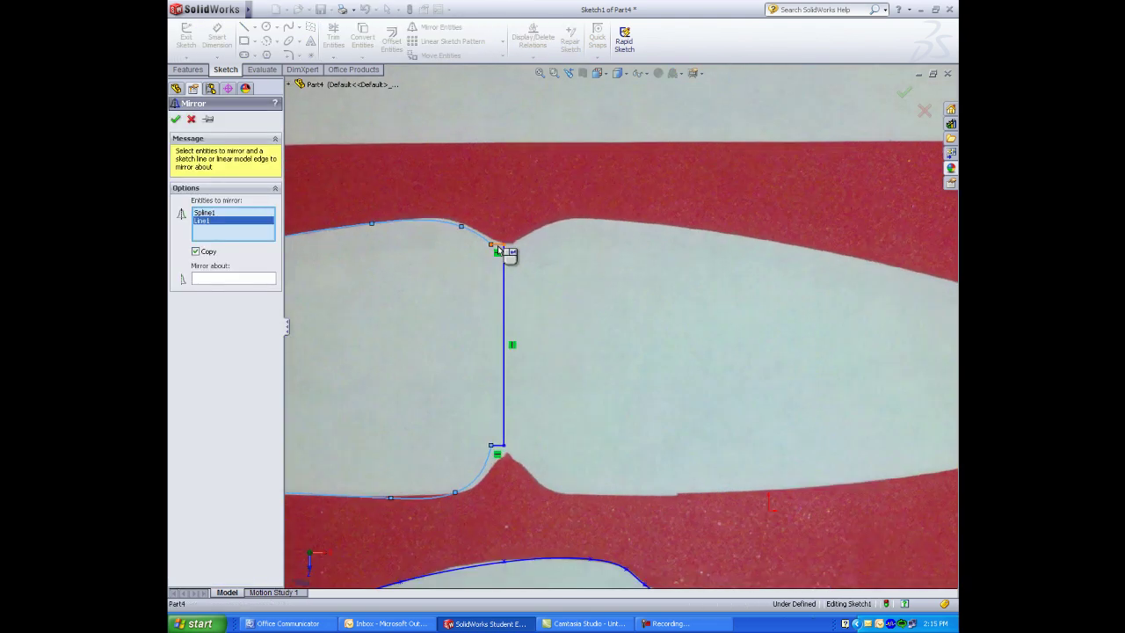
pyautogui.click(498, 449)
pyautogui.click(223, 278)
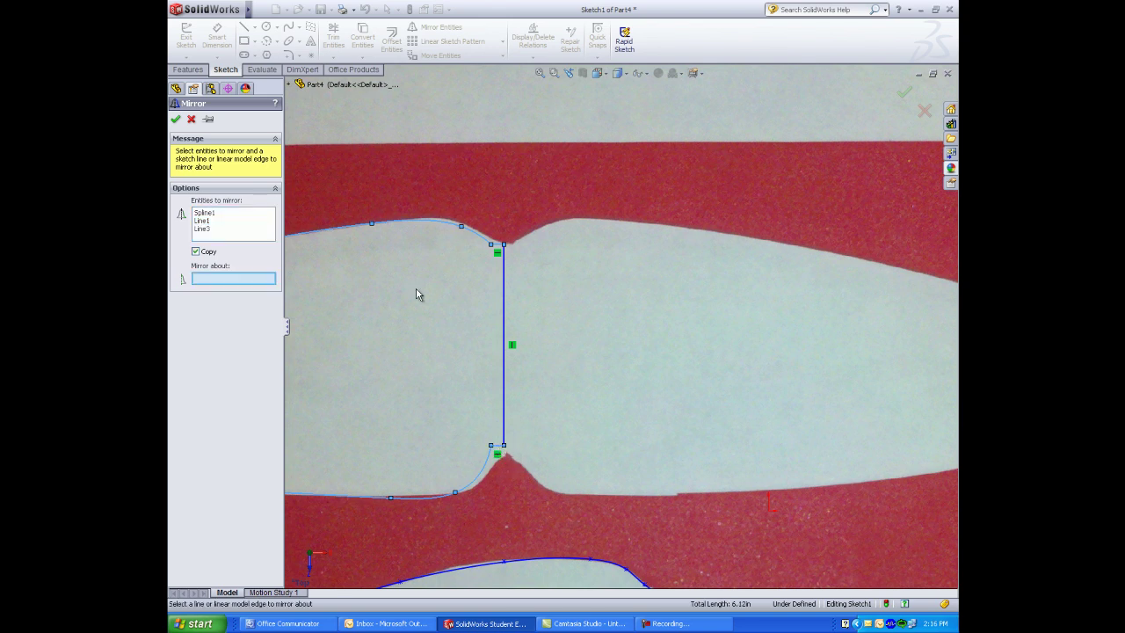
pyautogui.click(505, 292)
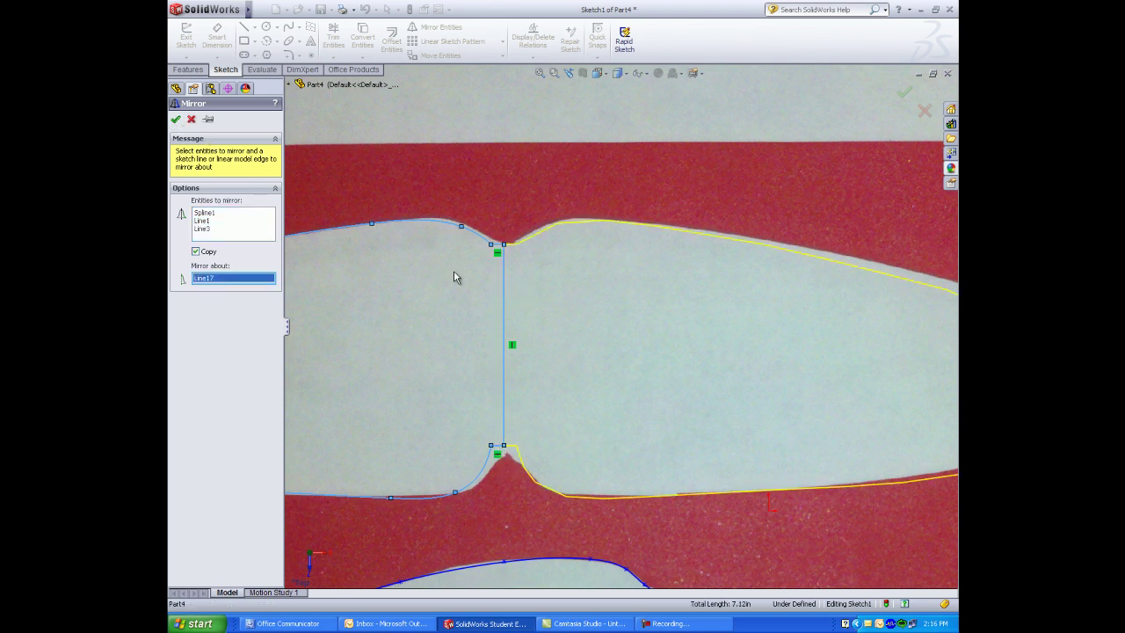
pyautogui.press('Return')
# Mirror the upper tail spline and its two short side lines about the tail's horizontal centreline
pyautogui.scroll(5, 459, 302)
pyautogui.scroll(-2, 849, 406)
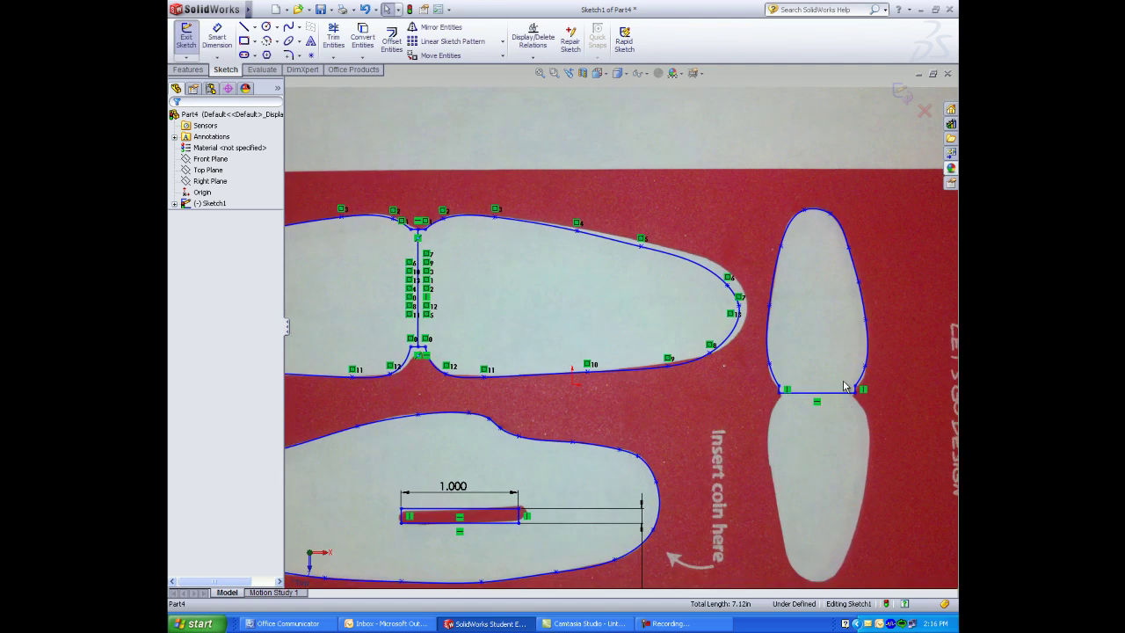
pyautogui.press('Return')
pyautogui.click(866, 366)
pyautogui.click(865, 341)
pyautogui.scroll(-4, 854, 389)
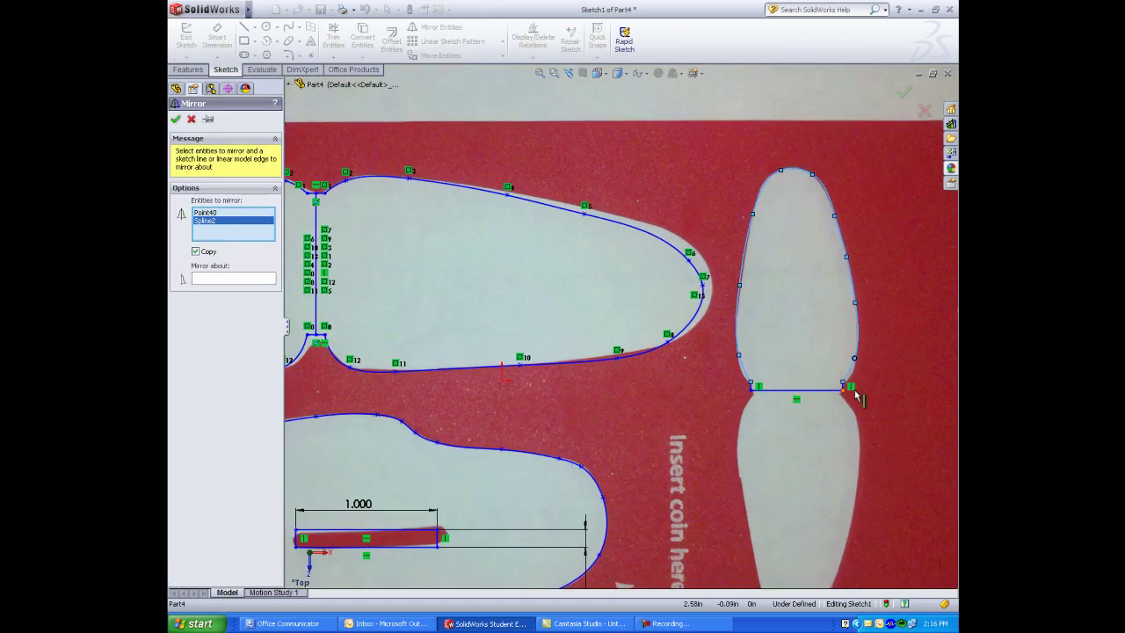
pyautogui.click(790, 373)
pyautogui.click(631, 373)
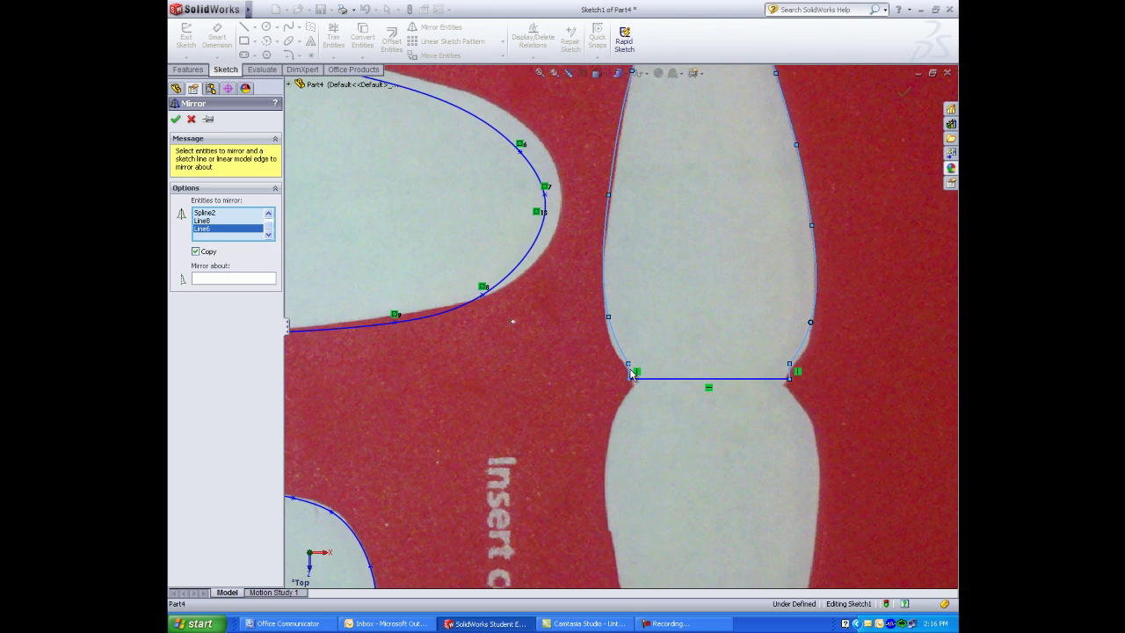
pyautogui.click(250, 279)
pyautogui.click(720, 379)
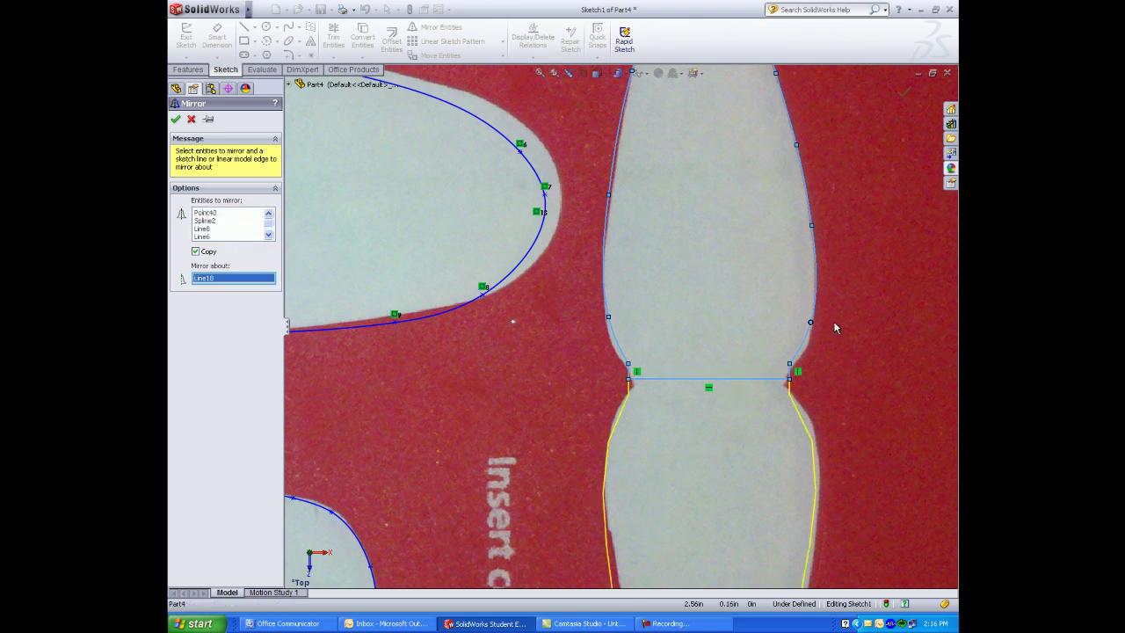
pyautogui.scroll(3, 557, 309)
pyautogui.click(175, 119)
# Trim away the centrelines inside the tail and the wing, leaving each as a single outline
pyautogui.click(333, 38)
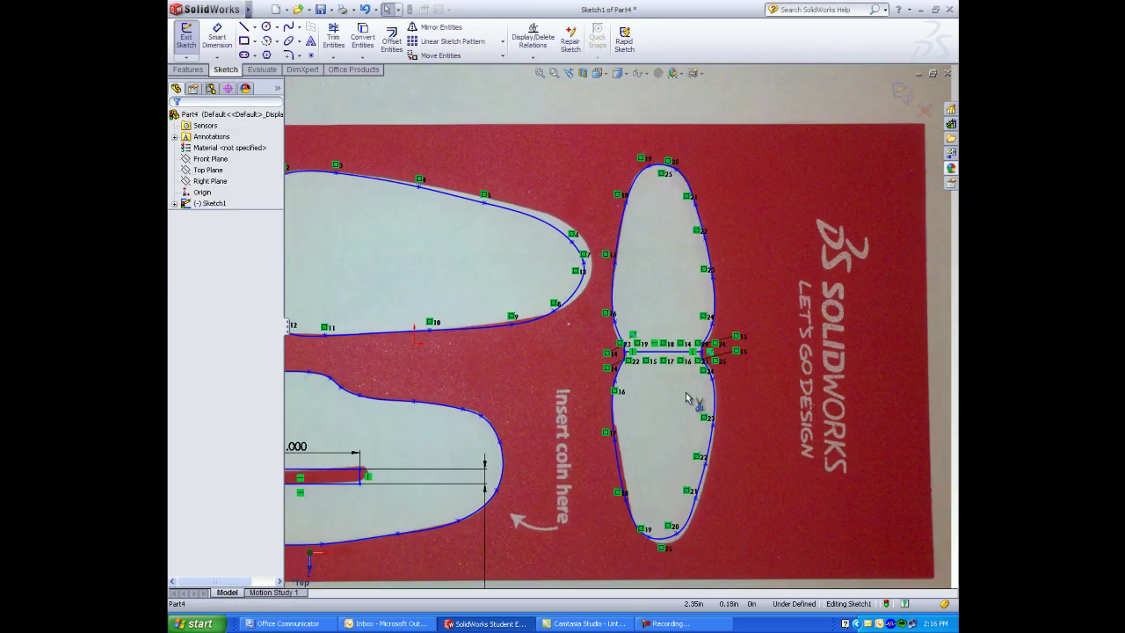
pyautogui.click(681, 353)
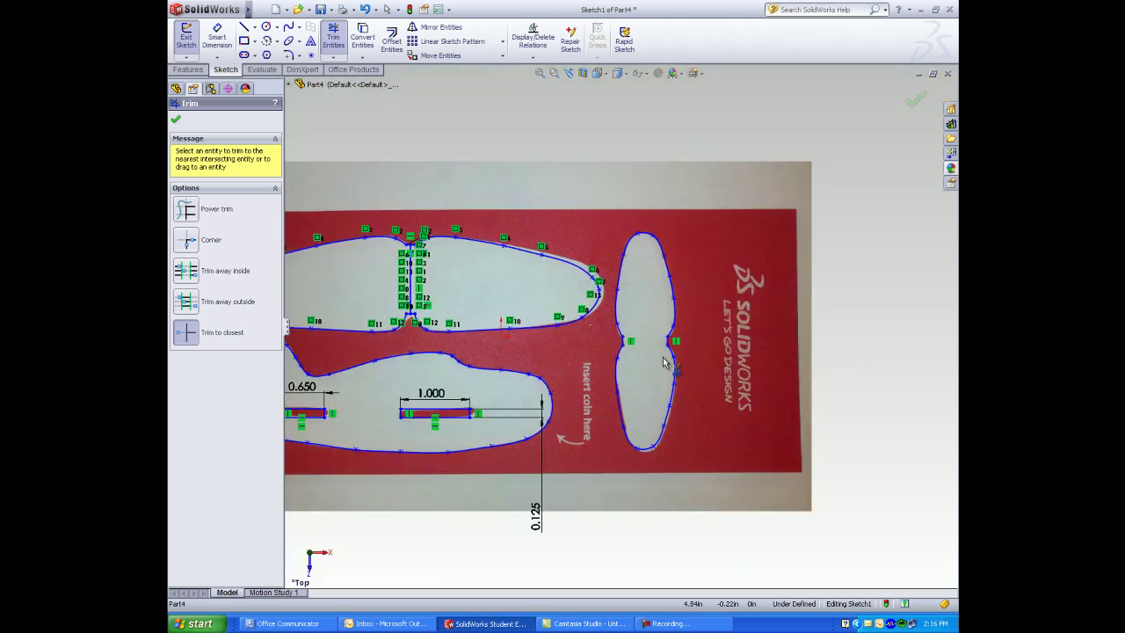
pyautogui.scroll(4, 447, 288)
pyautogui.click(445, 286)
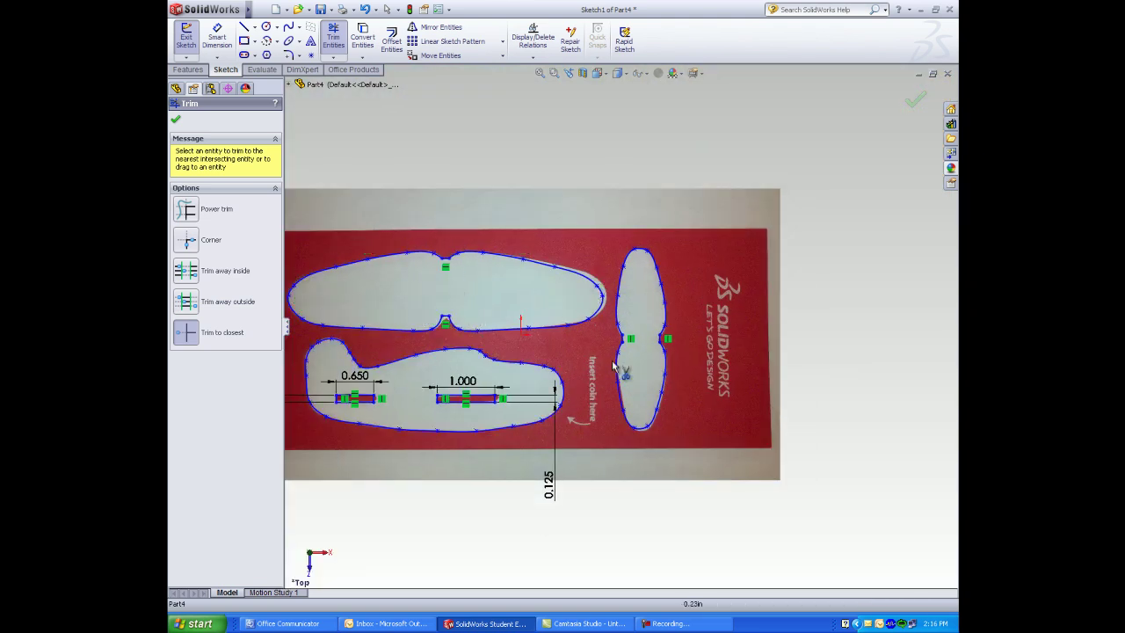
pyautogui.scroll(1, 745, 352)
pyautogui.scroll(-1, 355, 360)
pyautogui.scroll(-2, 410, 355)
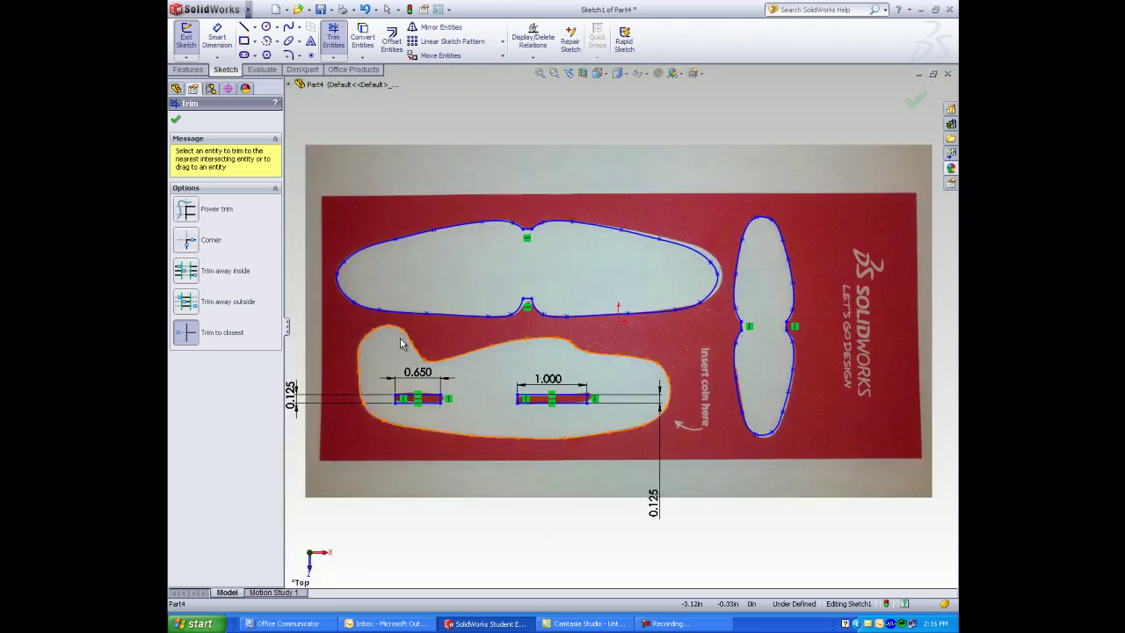
# Extrude the wing, tail and slotted fuselage outlines 0.125 in blind from the sketch plane
pyautogui.click(187, 70)
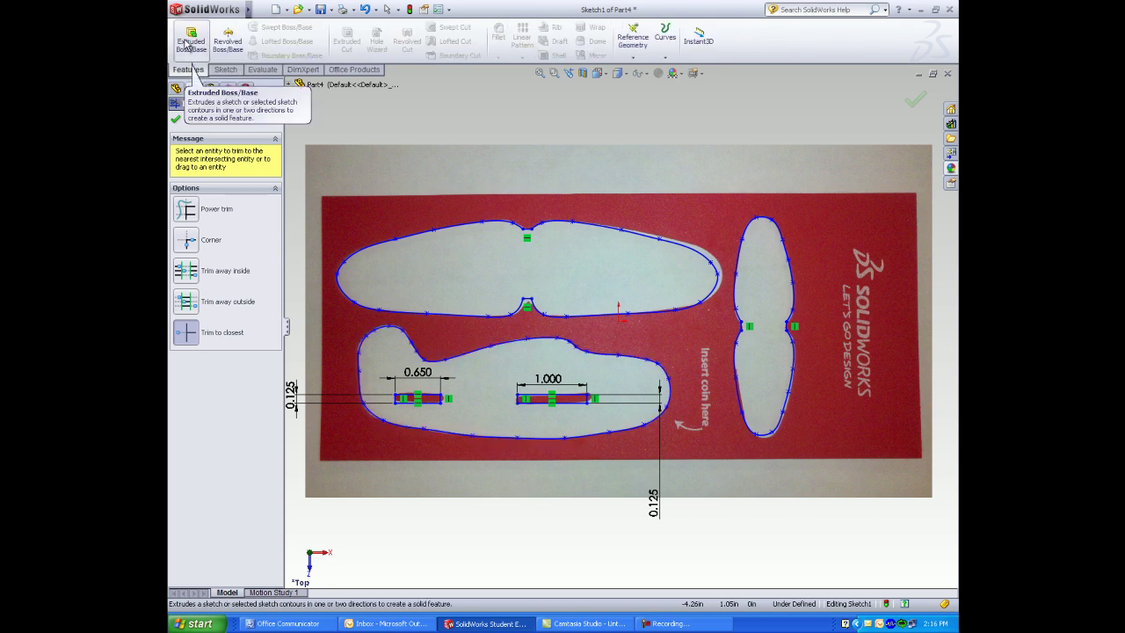
pyautogui.click(187, 44)
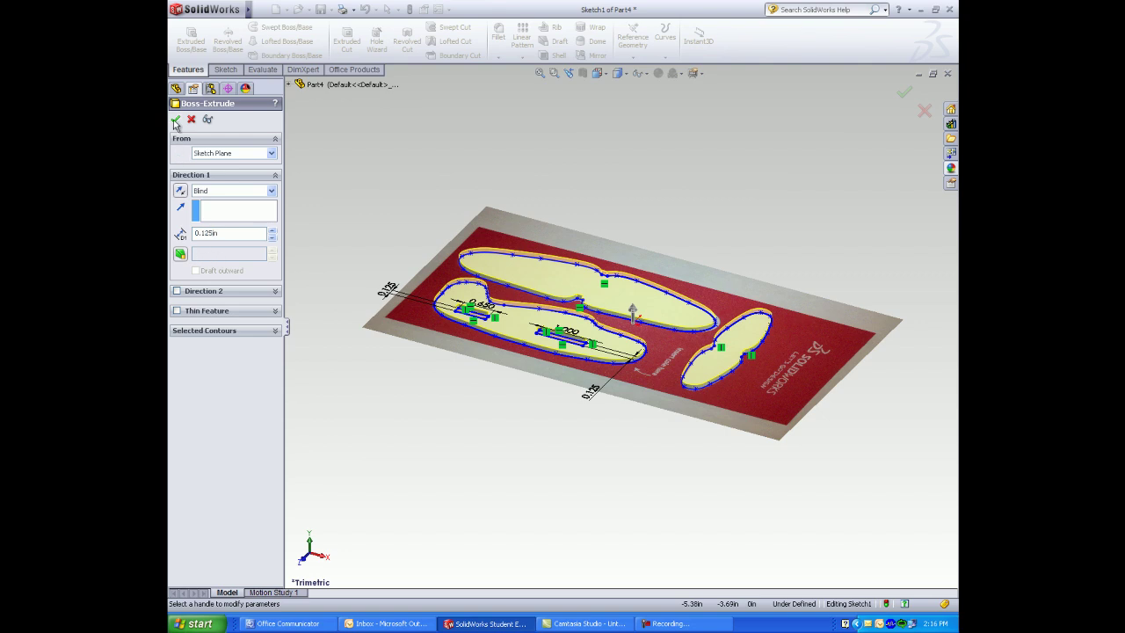
pyautogui.press('Return')
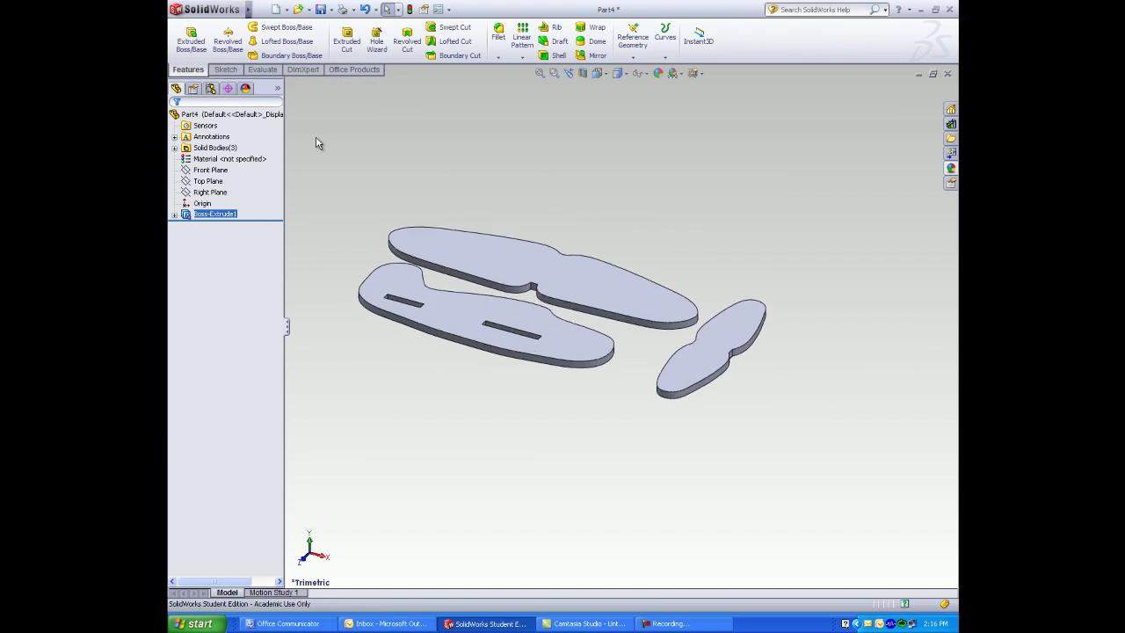
# Apply a red colour (RGB 255, 0, 0) to the whole part
pyautogui.moveTo(315, 136); pyautogui.dragTo(821, 471)
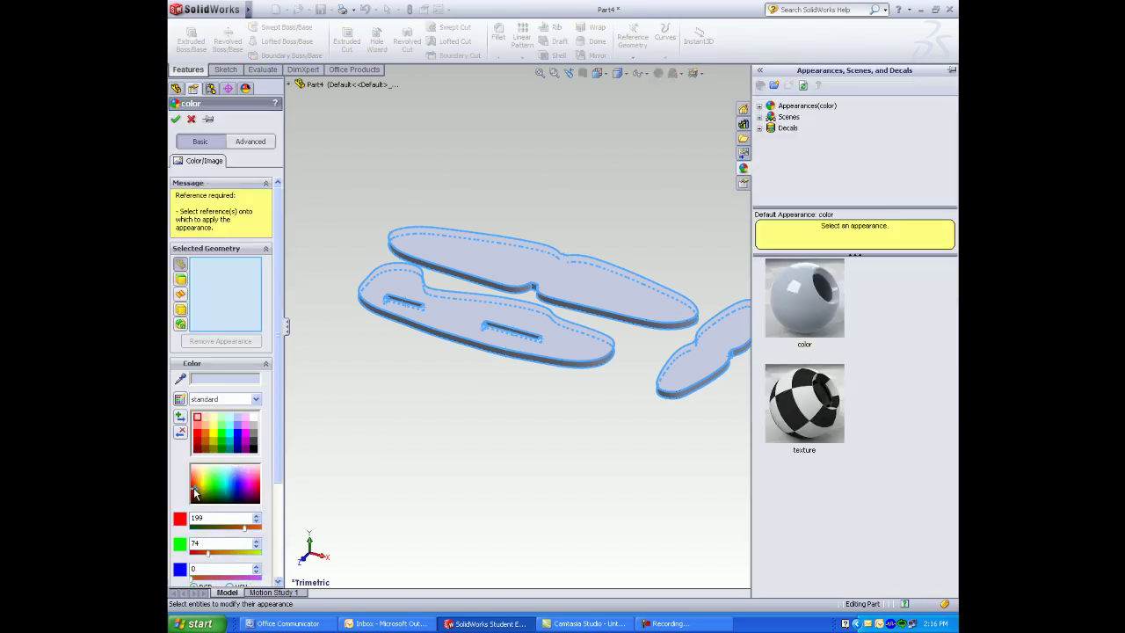
pyautogui.moveTo(194, 489); pyautogui.dragTo(191, 488)
pyautogui.click(198, 432)
pyautogui.click(480, 259)
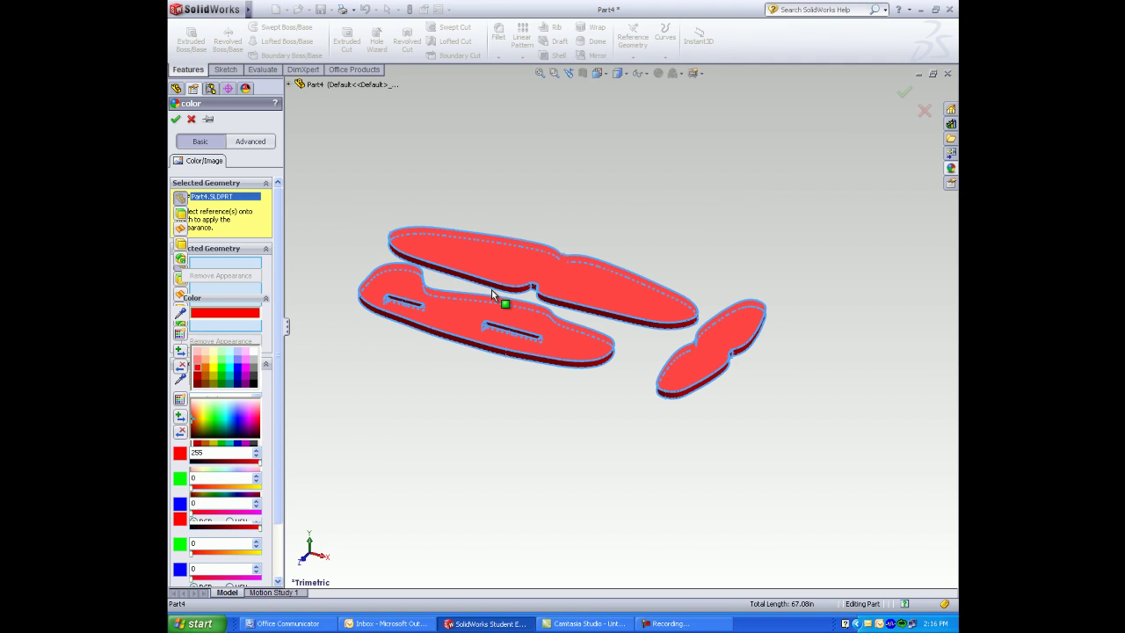
pyautogui.click(176, 119)
# Save the part as Plane (All) in the Foam Plane Tutorial folder
pyautogui.click(261, 10)
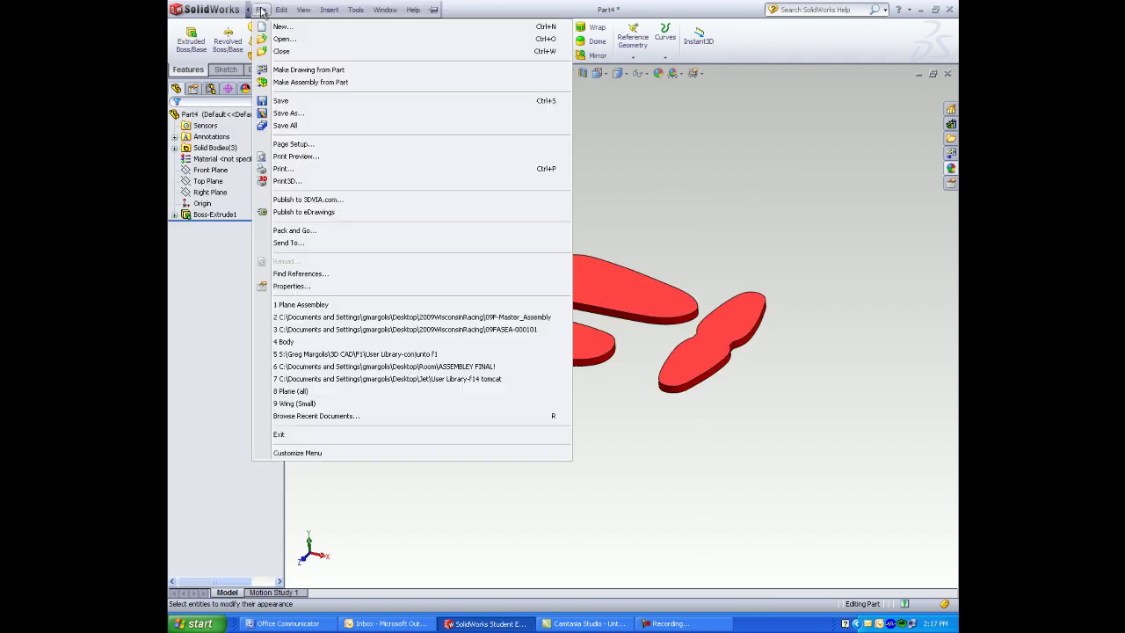
pyautogui.click(288, 112)
pyautogui.write('Plane (All')
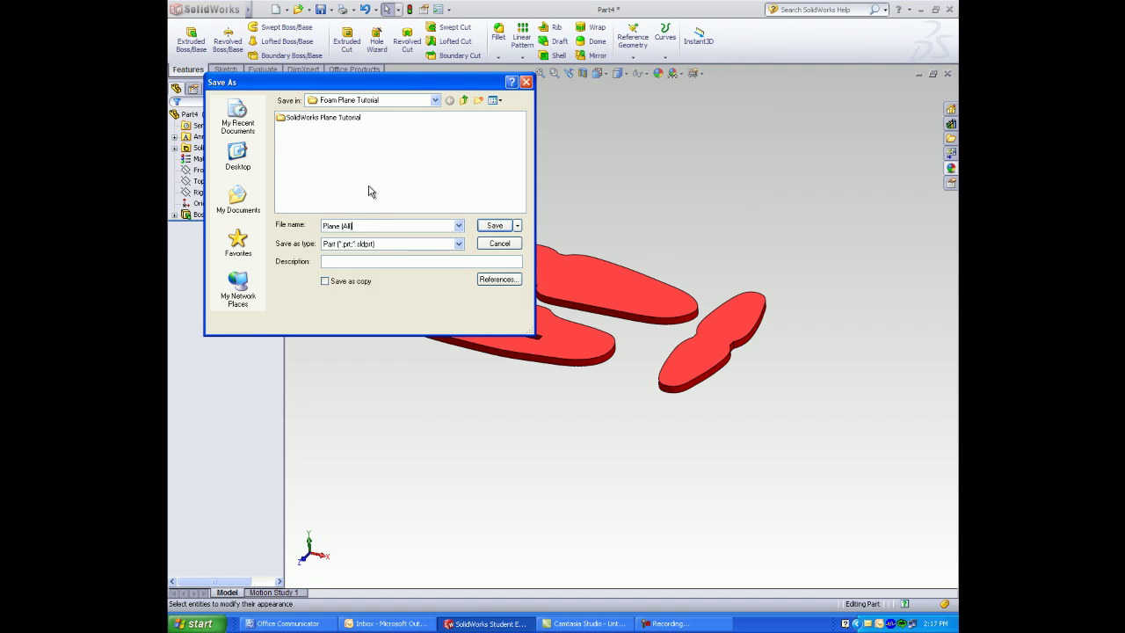
pyautogui.click(494, 226)
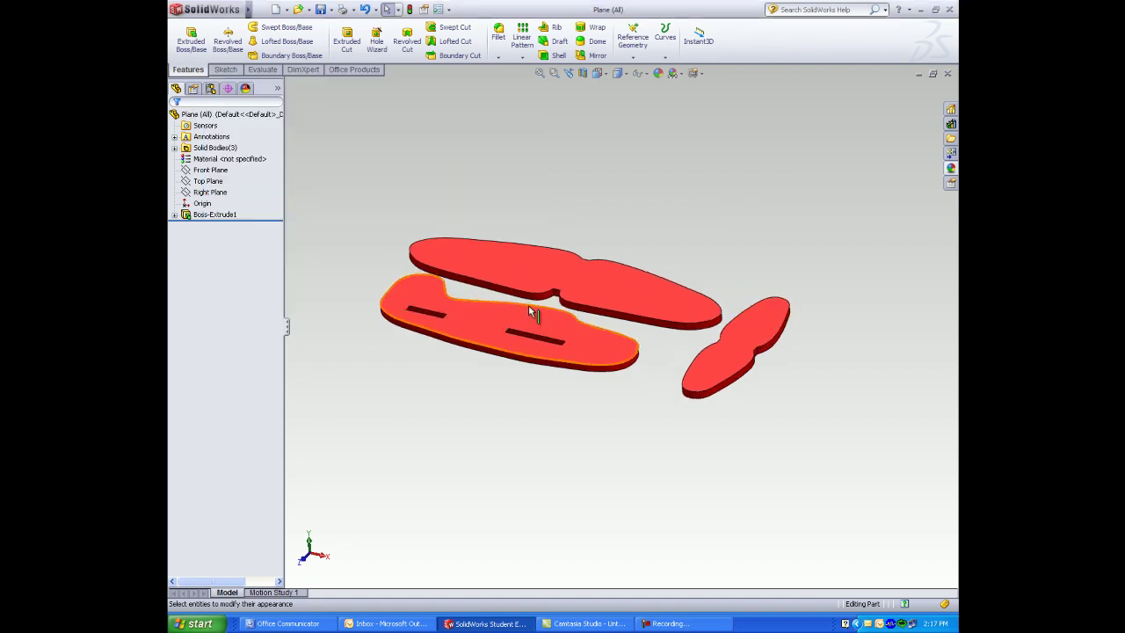
# Start Save Bodies and assign the main wing body to a new part file named Wing (Large)
pyautogui.click(291, 10)
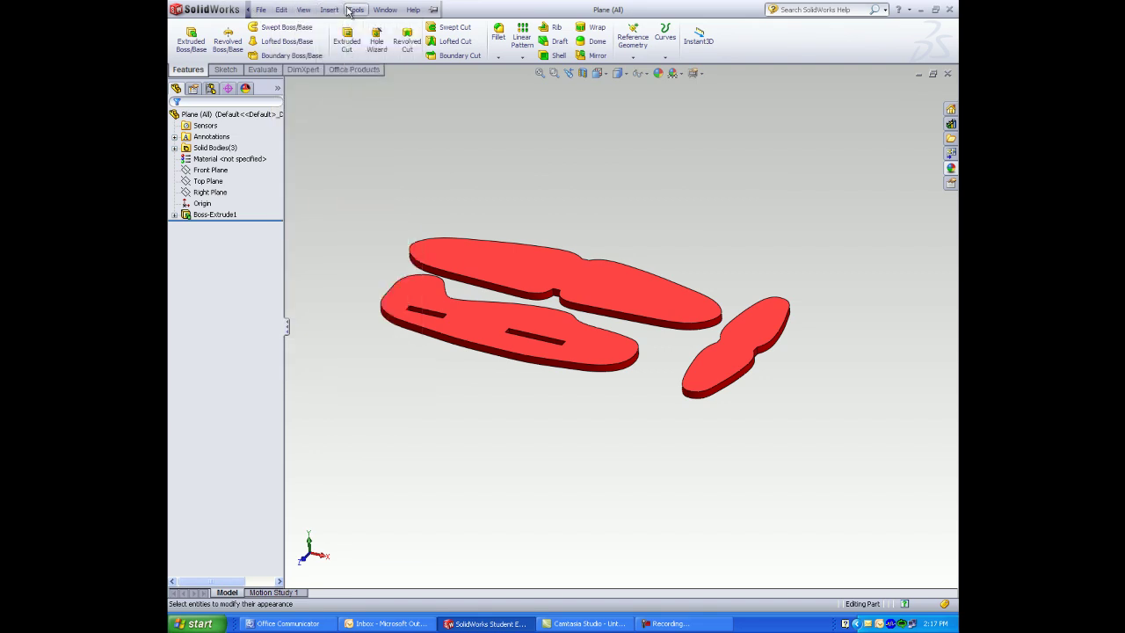
pyautogui.click(328, 10)
pyautogui.moveTo(352, 53)
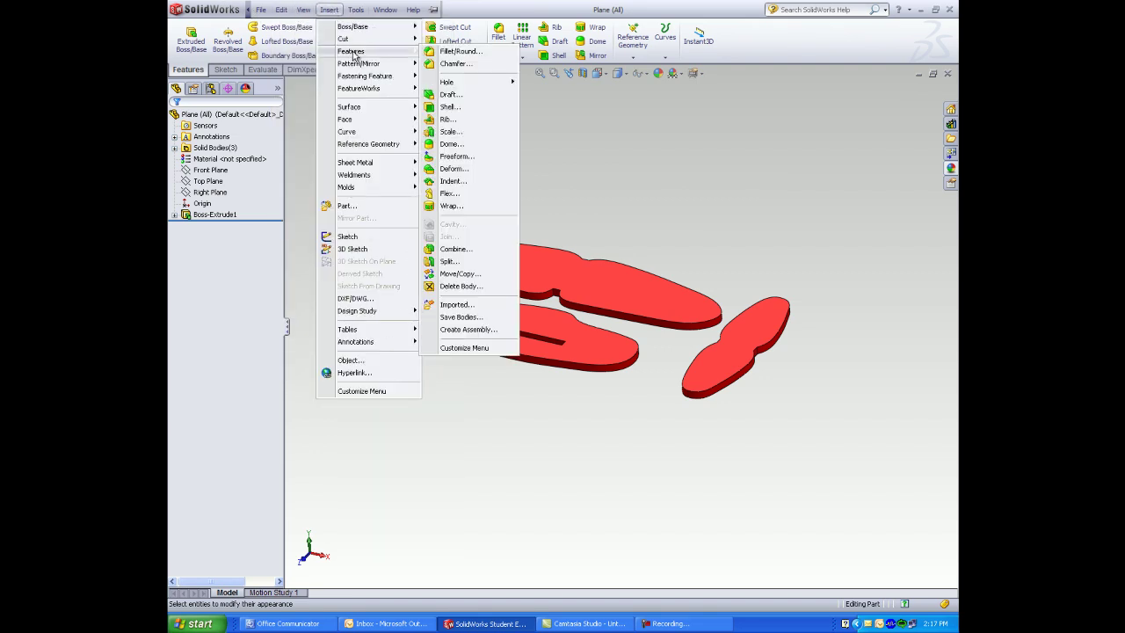
pyautogui.click(480, 322)
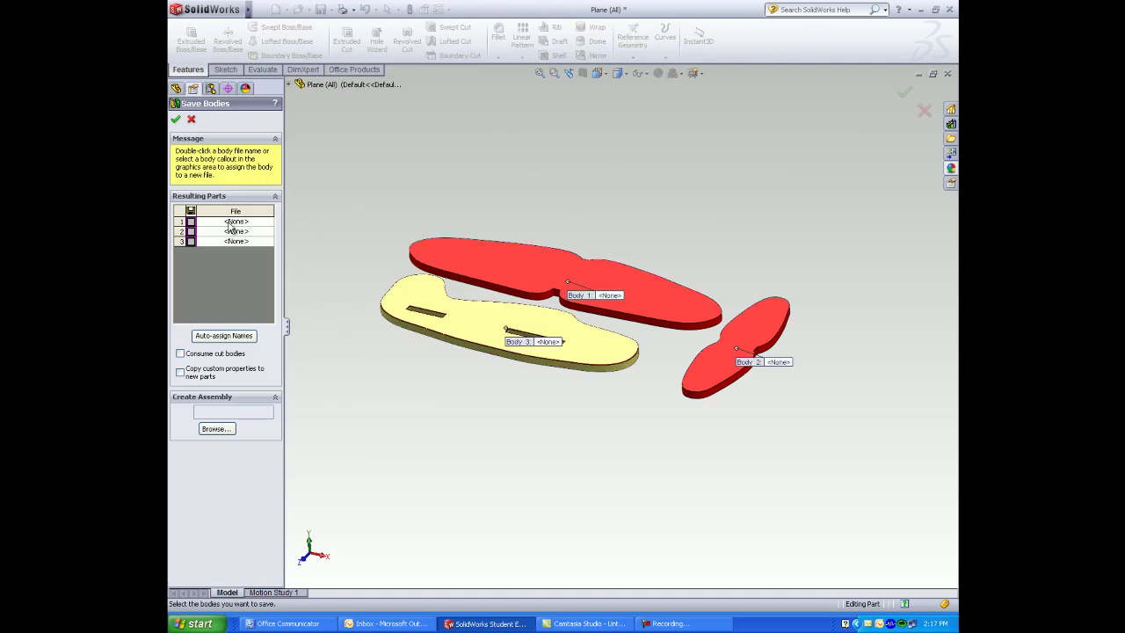
pyautogui.doubleClick(237, 220)
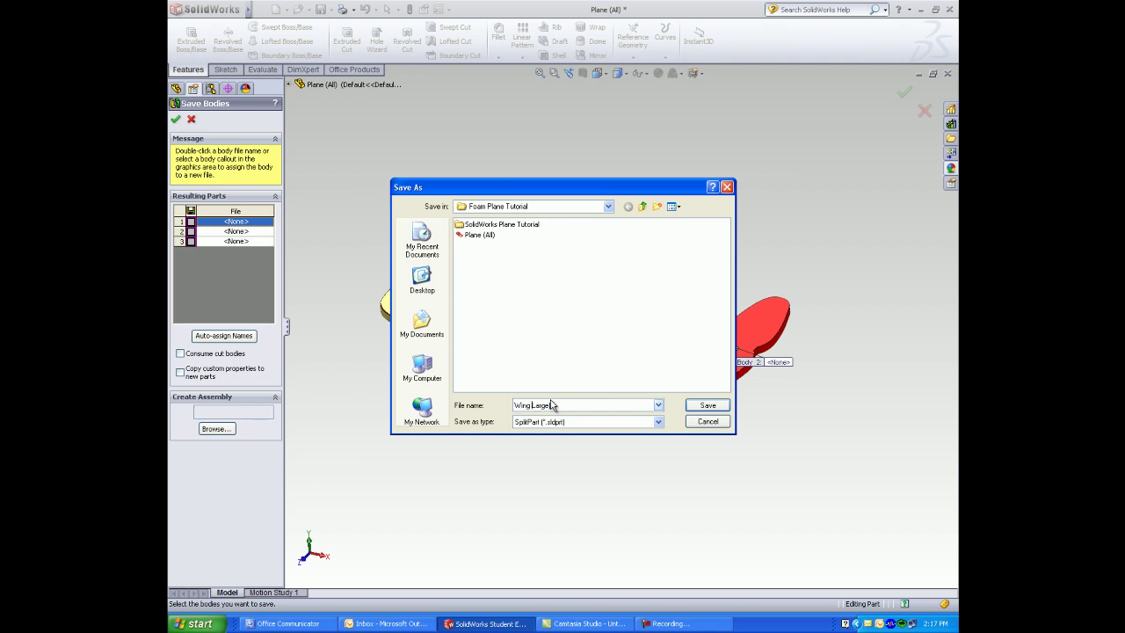
pyautogui.write('Wing (Large)')
pyautogui.press('Return')
# Assign the tail body to the file Wing (Small) and the fuselage body to the file Plane Body
pyautogui.doubleClick(235, 232)
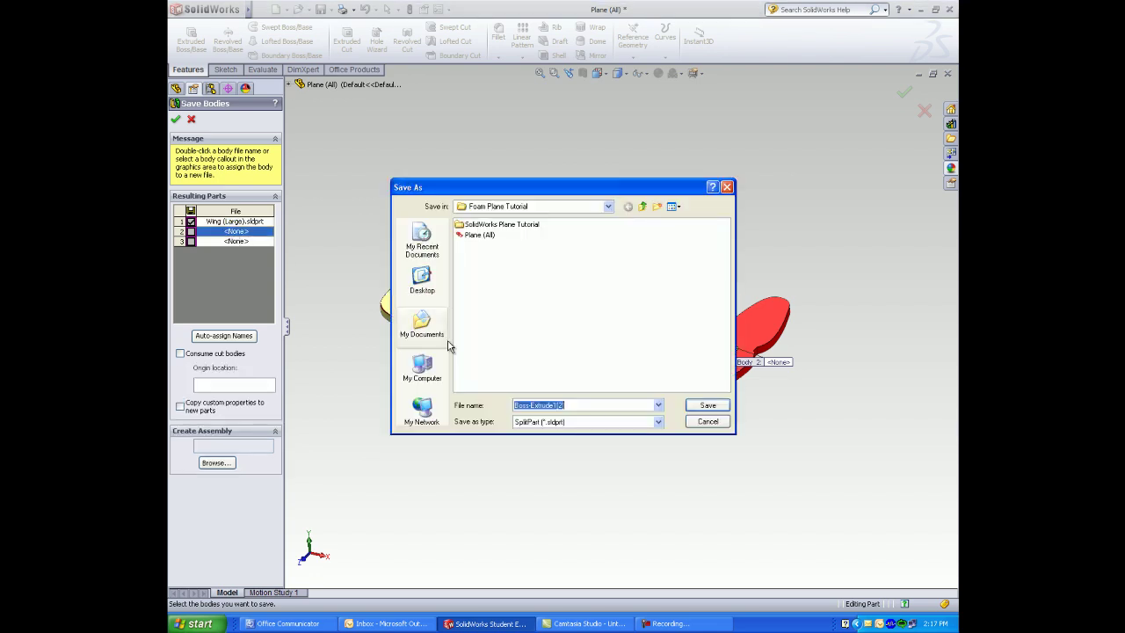
pyautogui.write('Wing (S')
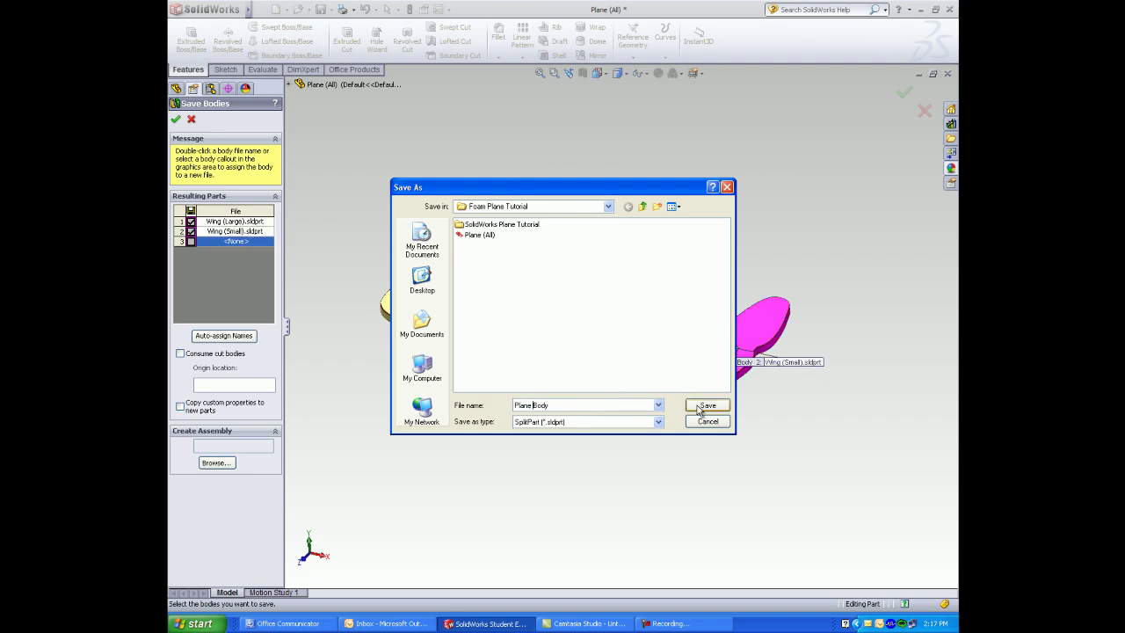
pyautogui.click(706, 406)
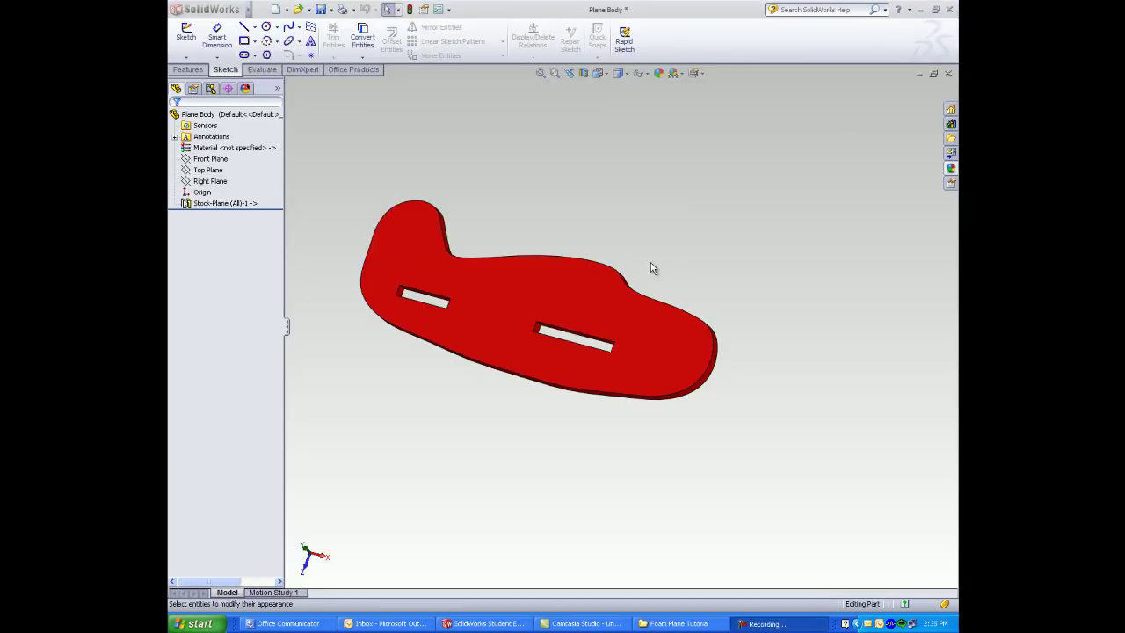
# Apply the SolidWorks logo appearance from the Desktop's Foam Plane Tutorial folder to the side face of the plane body
pyautogui.click(586, 303)
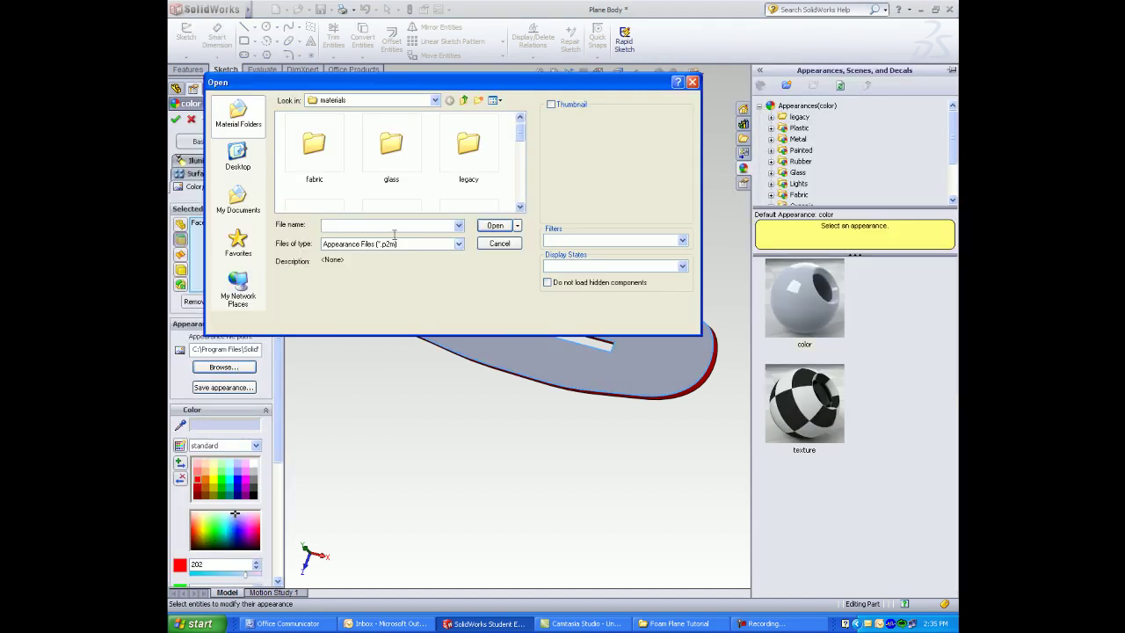
pyautogui.click(238, 156)
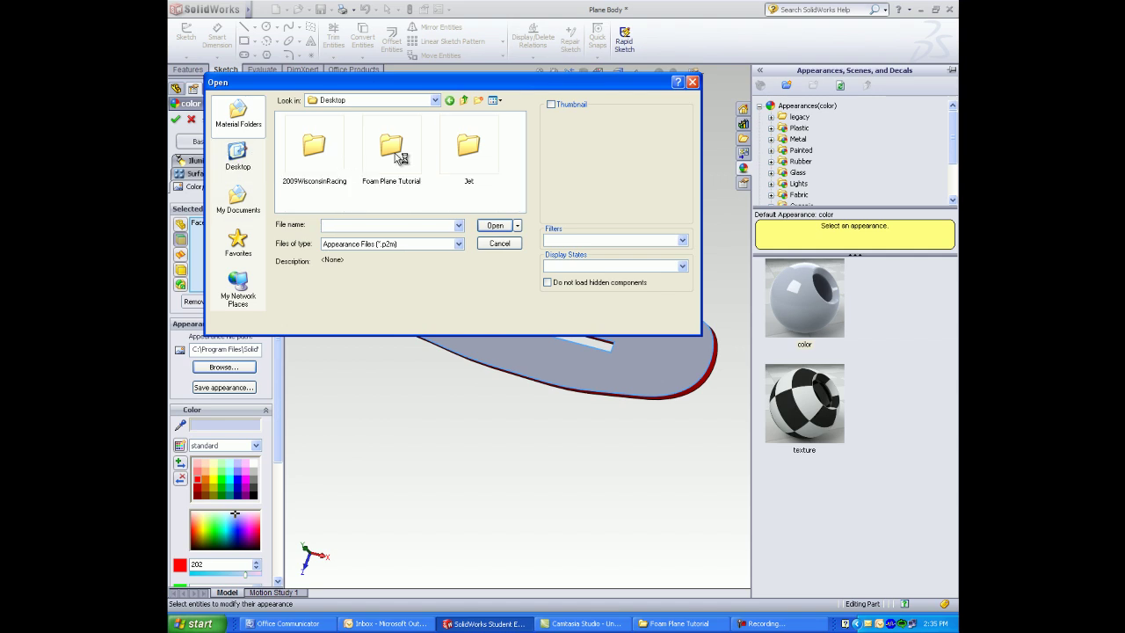
pyautogui.doubleClick(396, 156)
pyautogui.doubleClick(389, 146)
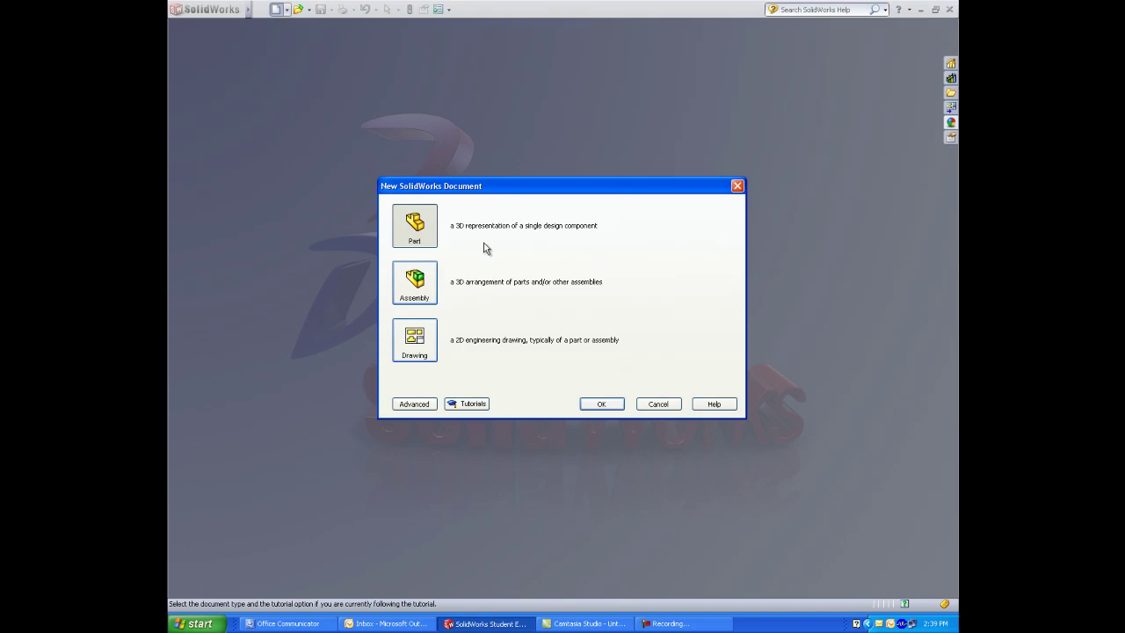
# Create a new assembly and place the Plane Body part from the Foam Plane Tutorial folder as its first component
pyautogui.click(416, 282)
pyautogui.click(605, 404)
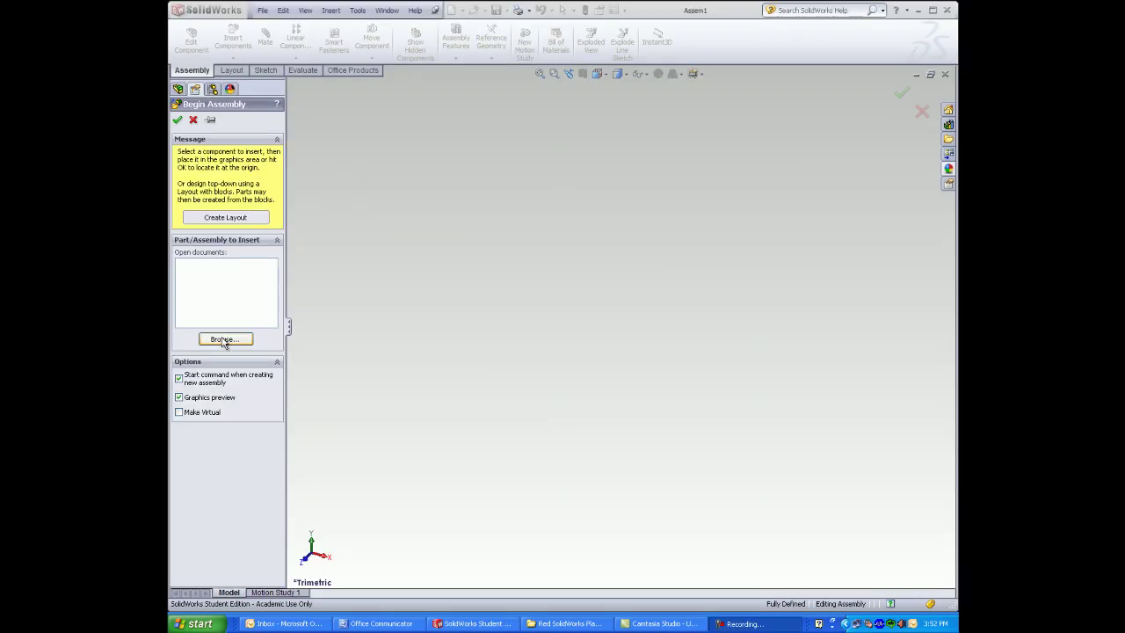
pyautogui.click(225, 339)
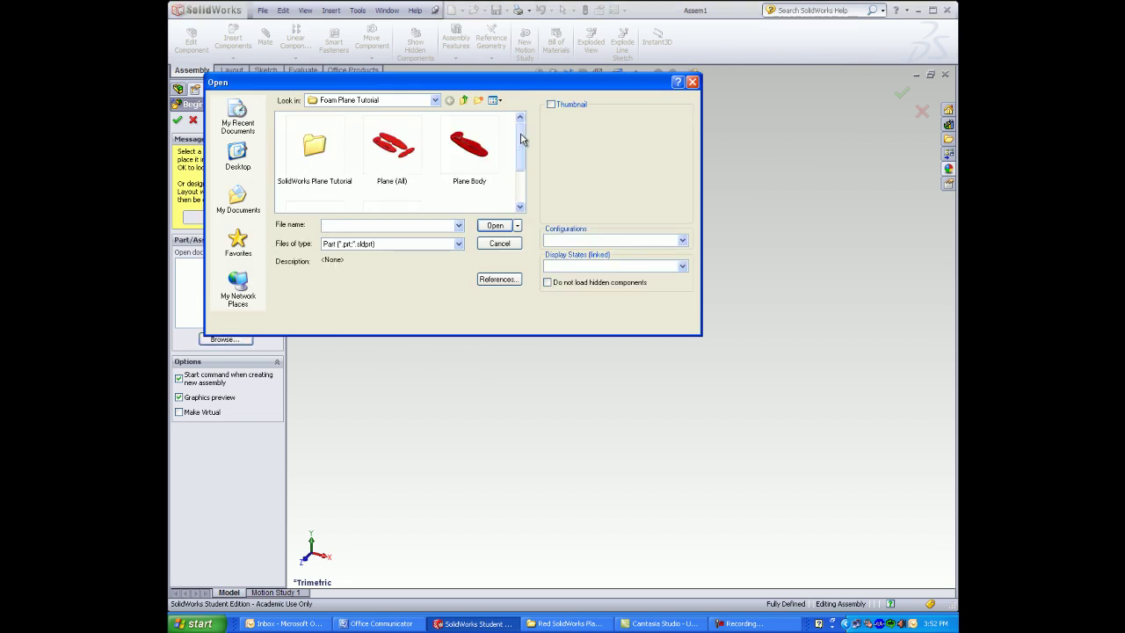
pyautogui.doubleClick(468, 145)
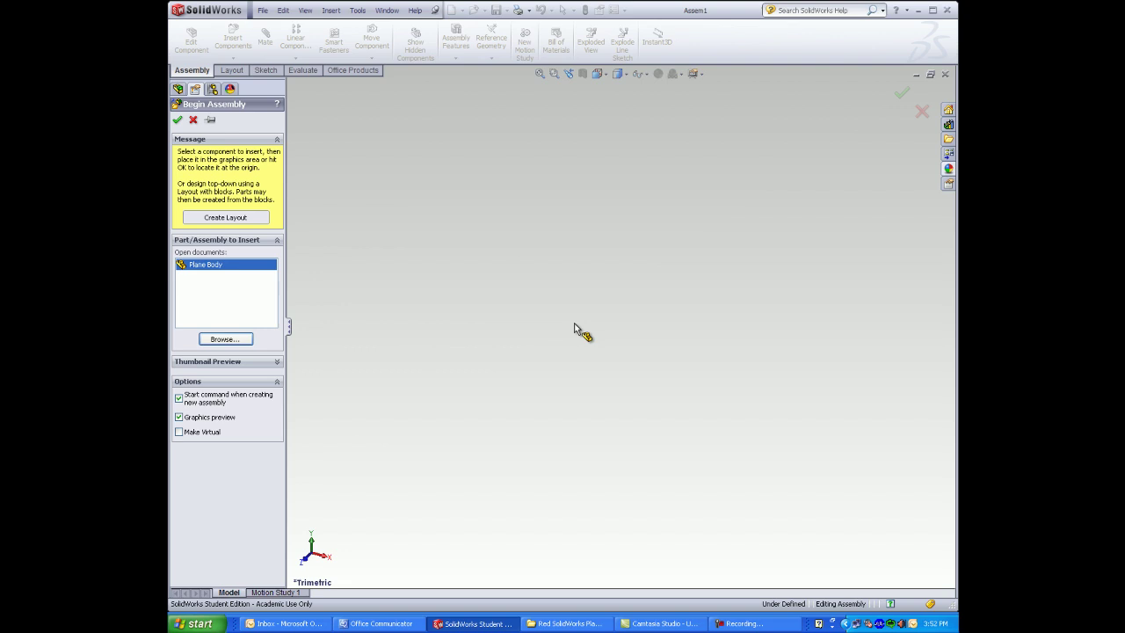
pyautogui.click(576, 325)
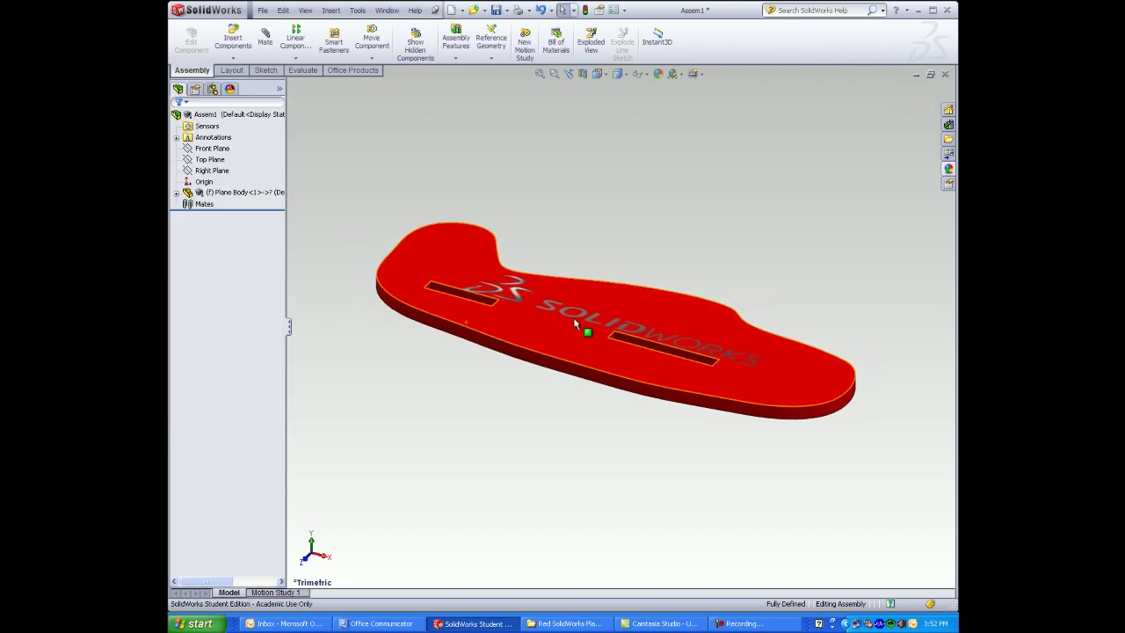
# Insert the Wing (Large) part from the Foam Plane Tutorial folder and place it beside the plane body
pyautogui.moveTo(575, 325); pyautogui.dragTo(519, 378, button='middle')
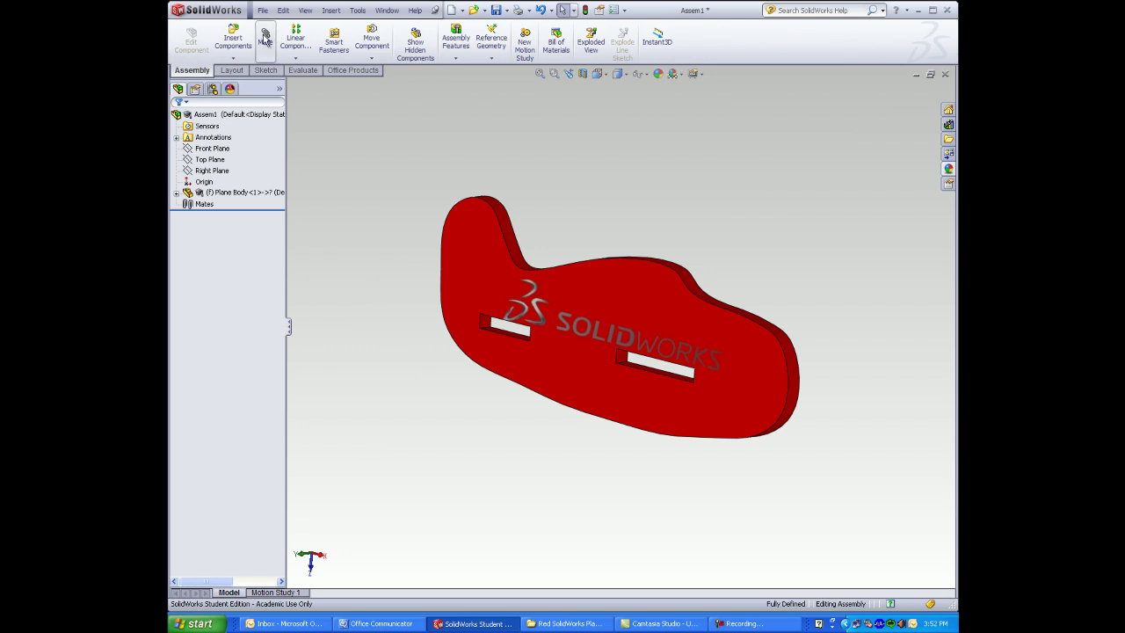
pyautogui.click(233, 38)
pyautogui.click(225, 328)
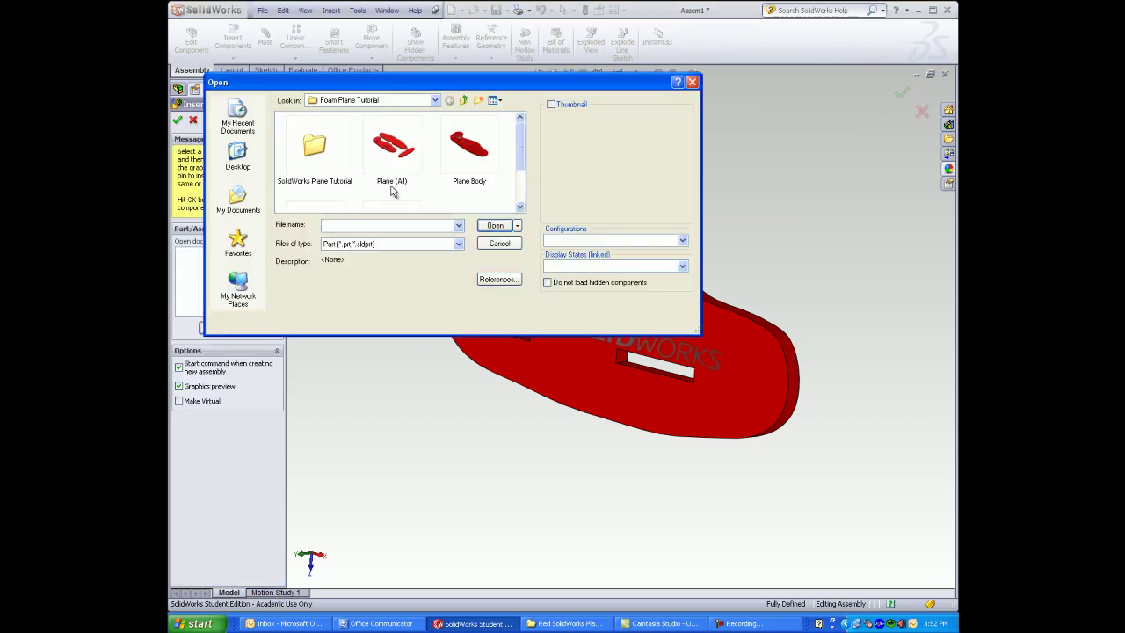
pyautogui.scroll(-2, 518, 145)
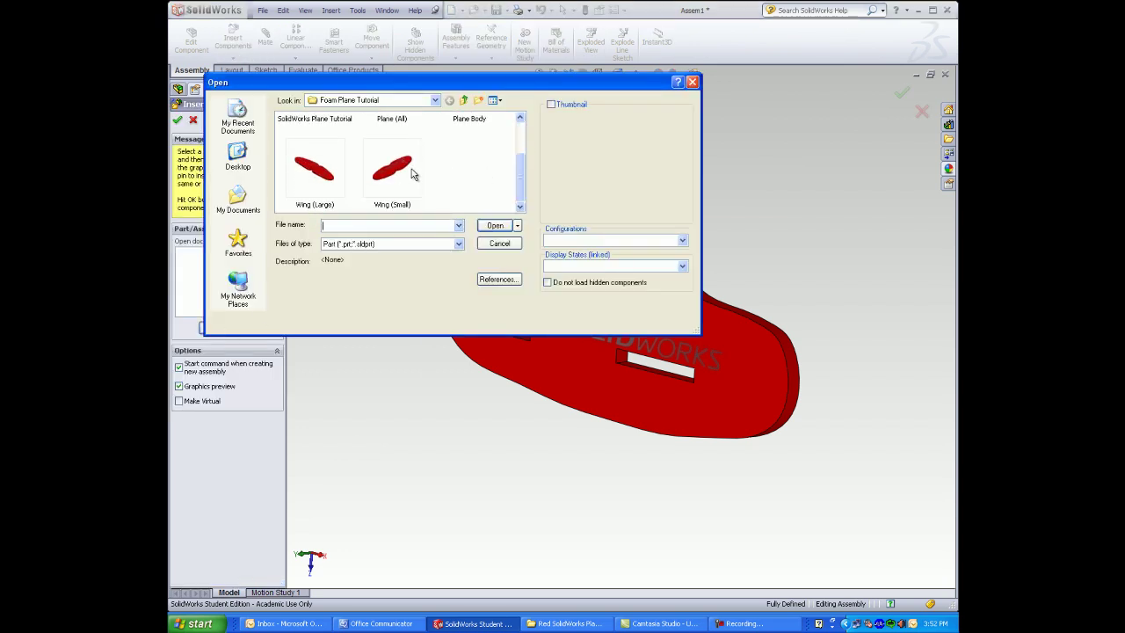
pyautogui.doubleClick(316, 169)
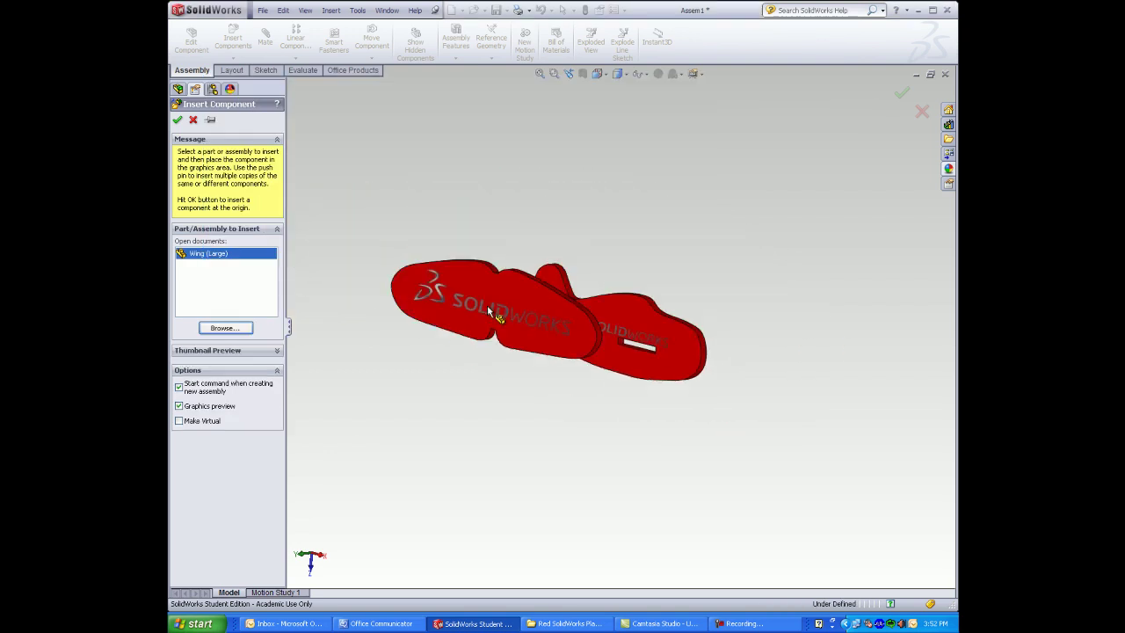
pyautogui.click(415, 294)
# Add a coincident mate between the large wing's flat logo face and the long upper face of the plane body's main slot
pyautogui.click(427, 281)
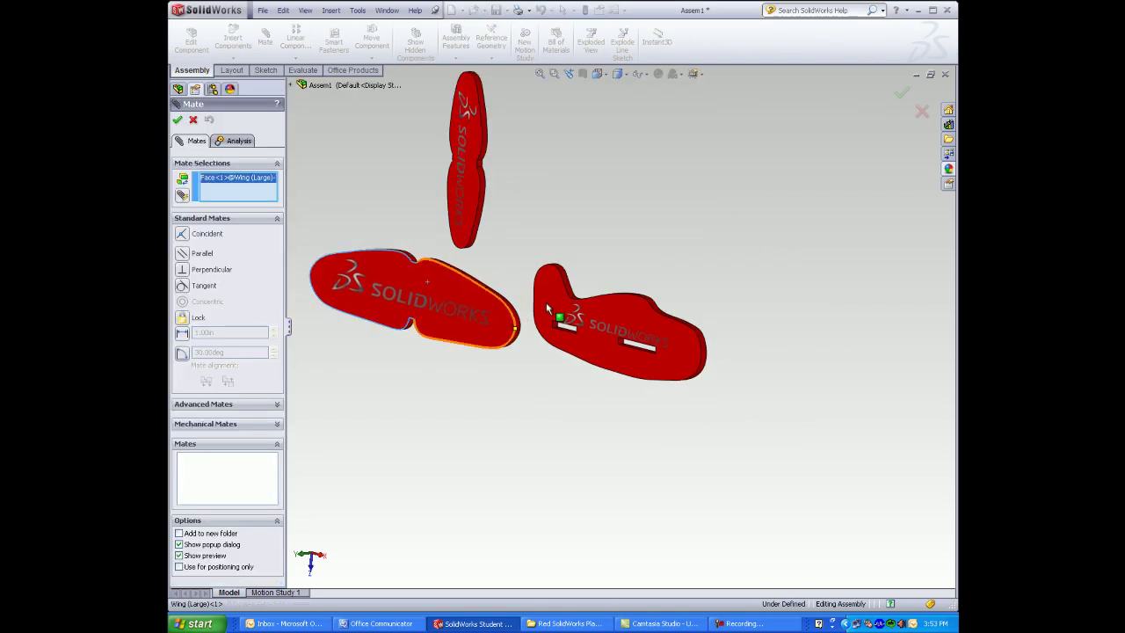
pyautogui.scroll(-6, 639, 334)
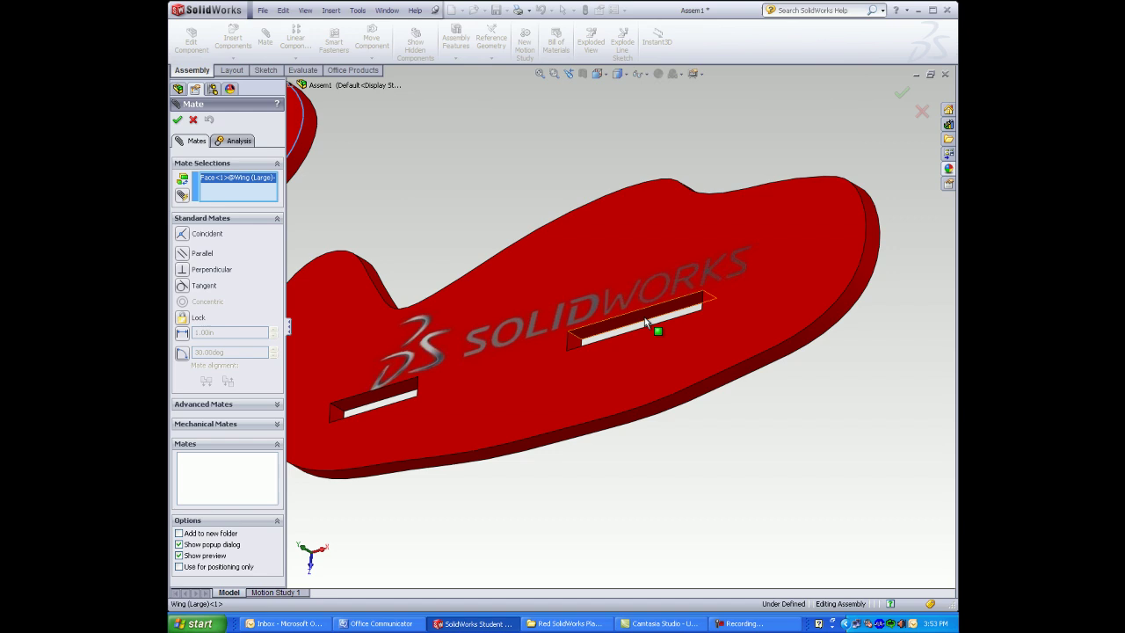
pyautogui.click(646, 322)
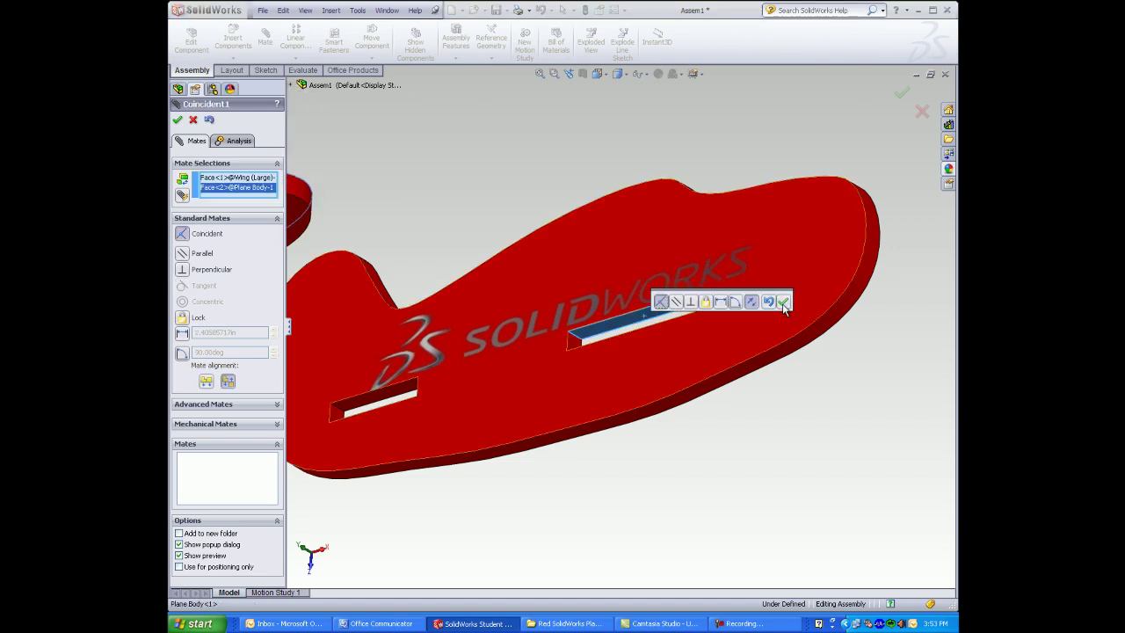
pyautogui.click(779, 300)
# Add a coincident mate between the end face of the main slot and the notch face of the large wing
pyautogui.click(575, 344)
pyautogui.scroll(6, 629, 333)
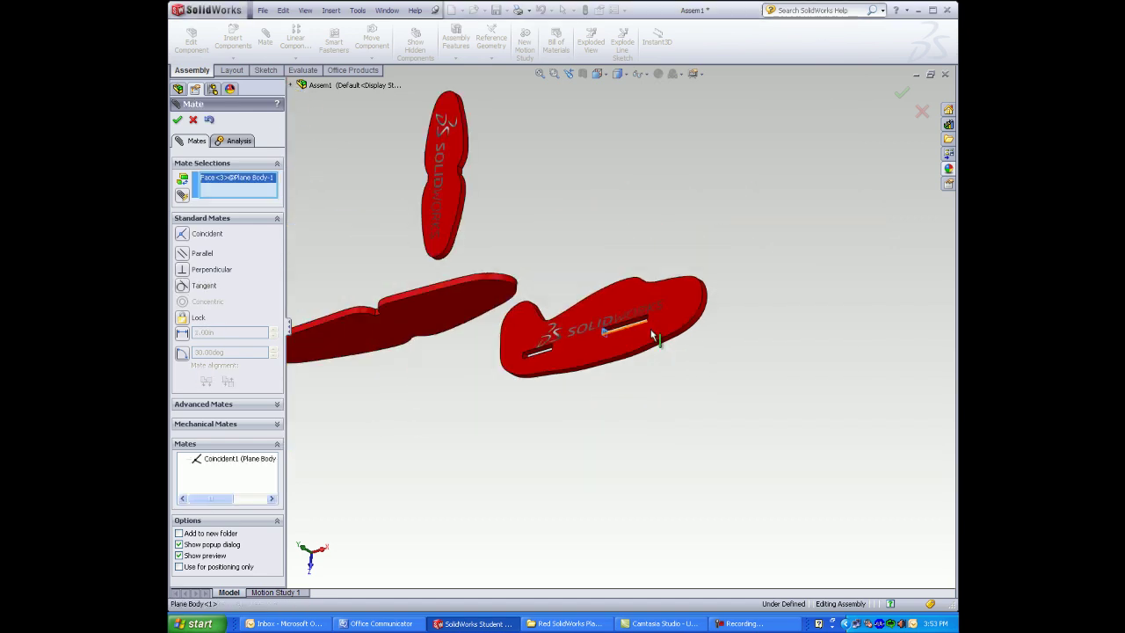
pyautogui.moveTo(553, 313); pyautogui.dragTo(354, 367, button='middle')
pyautogui.scroll(-6, 408, 334)
pyautogui.moveTo(409, 334); pyautogui.dragTo(431, 337, button='middle')
pyautogui.click(431, 333)
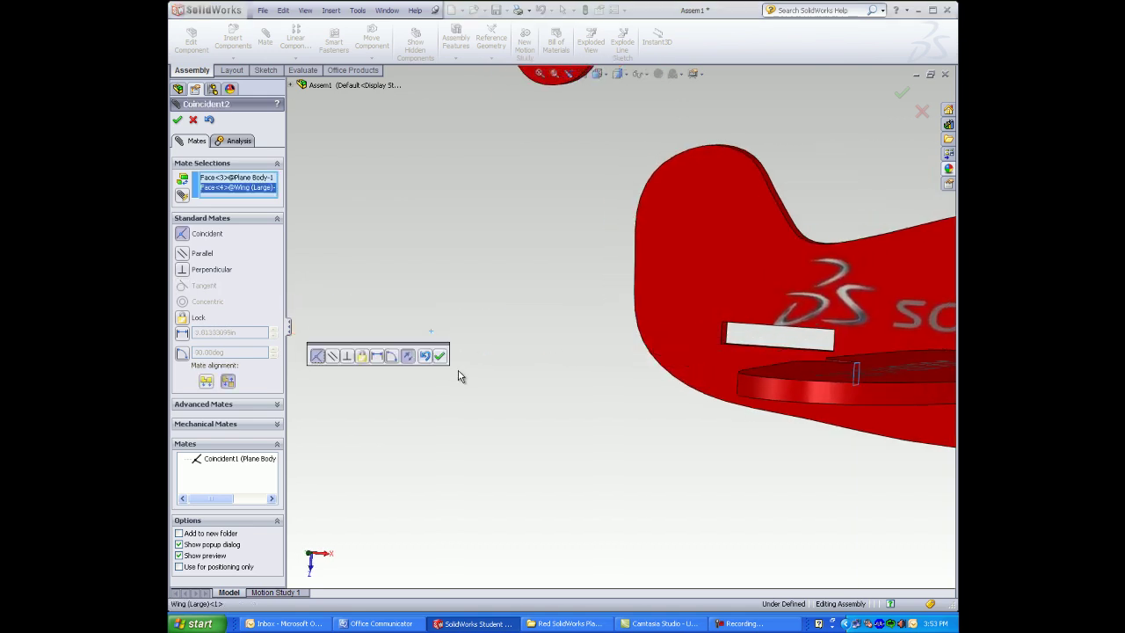
pyautogui.click(441, 355)
# Mate the large wing's short notch edge coincident with the short edge at the main slot's front end
pyautogui.scroll(6, 460, 361)
pyautogui.scroll(-6, 799, 349)
pyautogui.moveTo(723, 351); pyautogui.dragTo(621, 357, button='middle')
pyautogui.scroll(2, 467, 357)
pyautogui.scroll(-4, 350, 351)
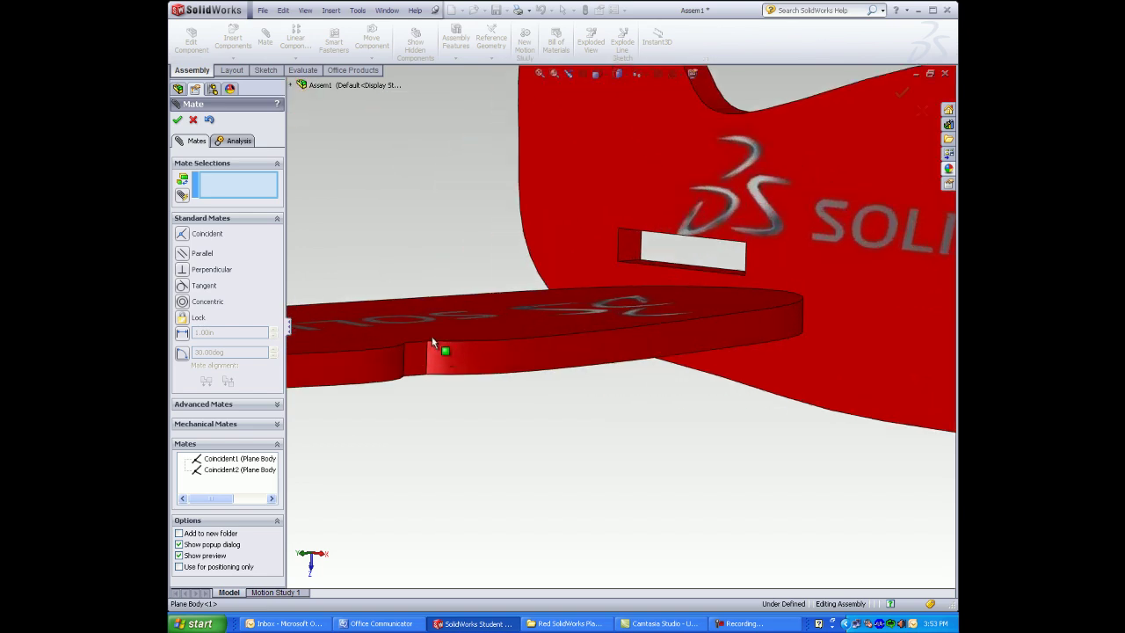
pyautogui.click(428, 354)
pyautogui.scroll(4, 620, 325)
pyautogui.moveTo(721, 312); pyautogui.dragTo(776, 316, button='middle')
pyautogui.scroll(-3, 904, 321)
pyautogui.scroll(-3, 841, 318)
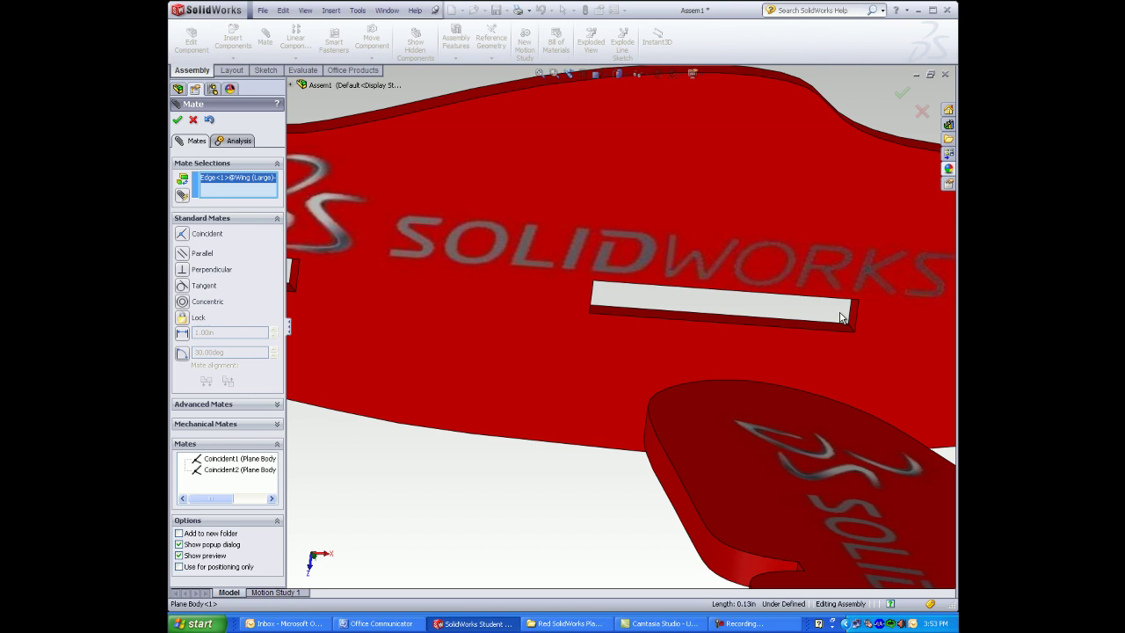
pyautogui.click(850, 312)
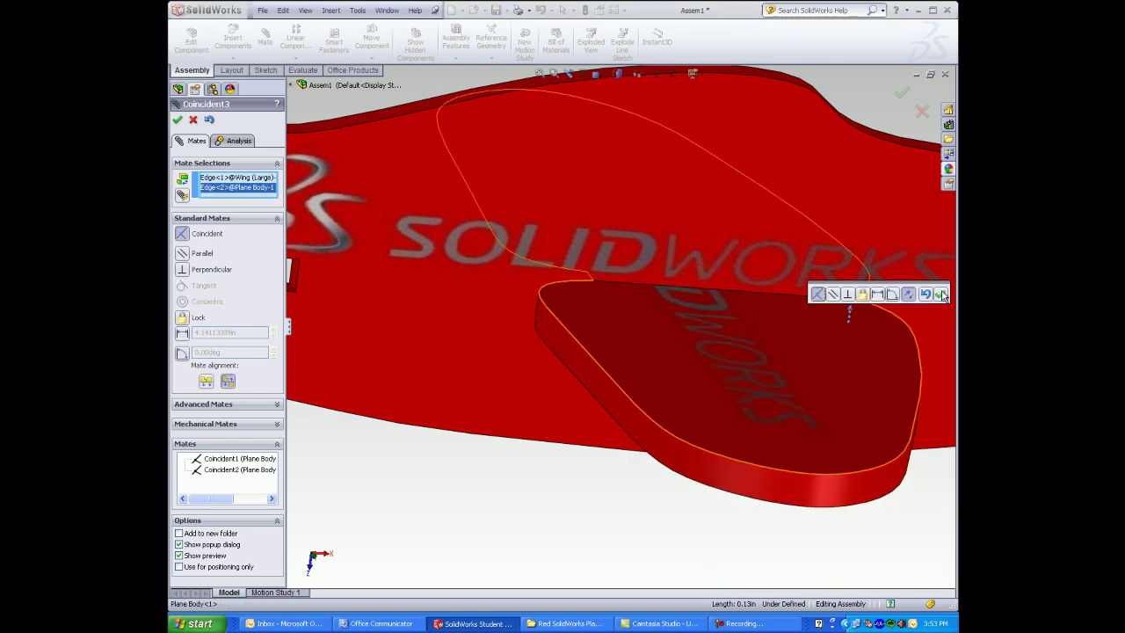
pyautogui.click(938, 294)
# Add a coincident mate between the long face of the plane body's tail slot and the flat face of Wing (Small)
pyautogui.scroll(3, 688, 298)
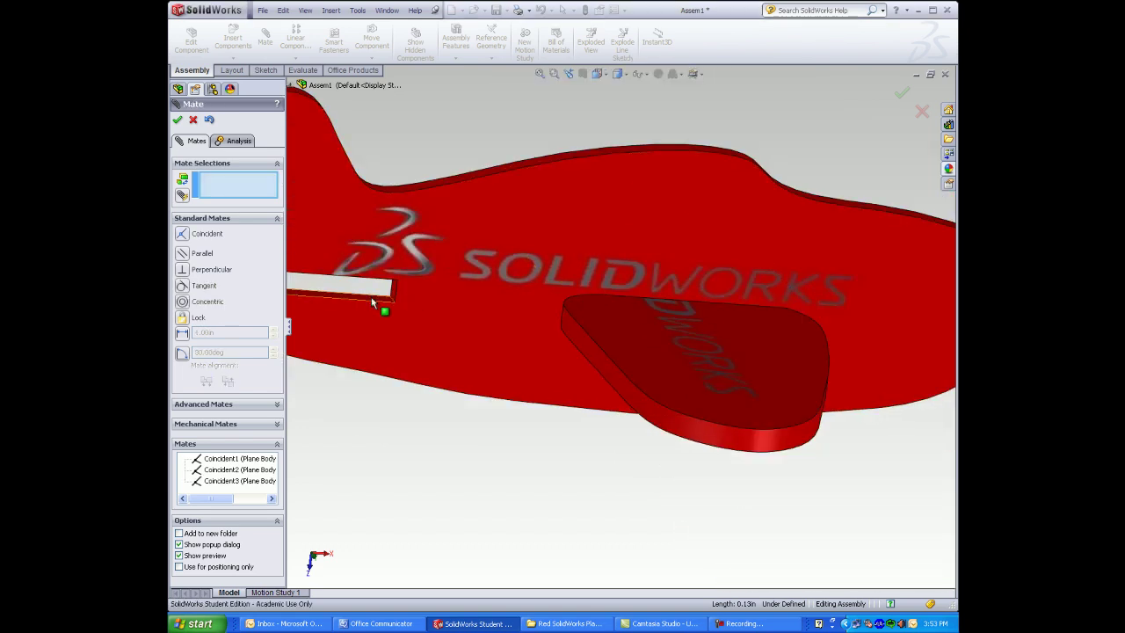
pyautogui.scroll(5, 371, 296)
pyautogui.moveTo(371, 296); pyautogui.dragTo(755, 248, button='middle')
pyautogui.click(766, 239)
pyautogui.click(751, 238)
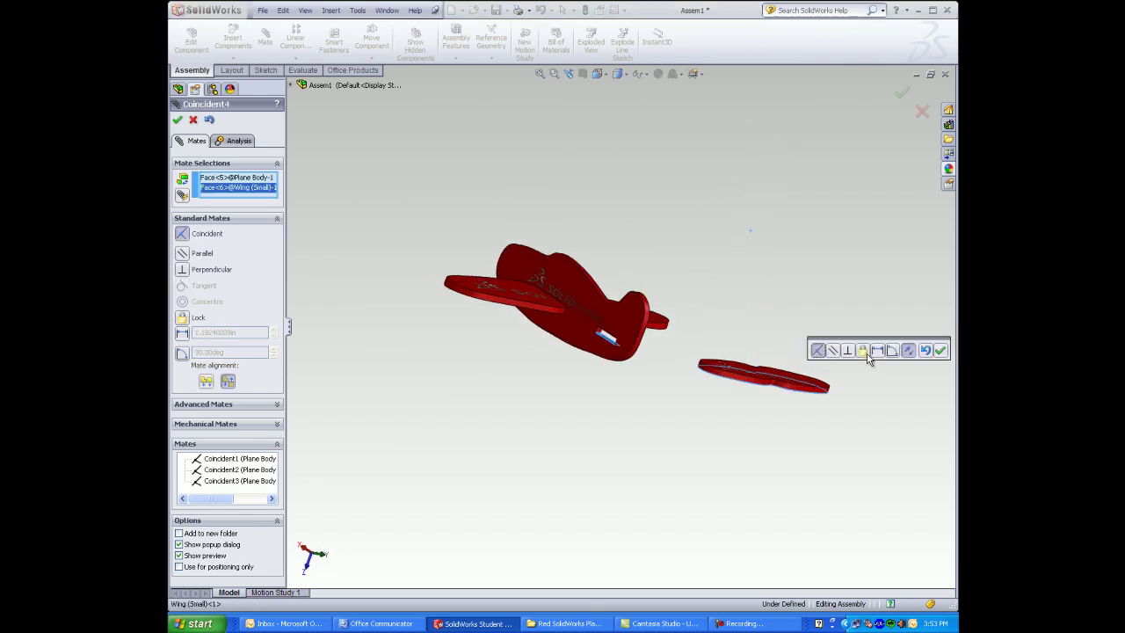
pyautogui.click(939, 351)
# Add a coincident mate between the notch face of Wing (Small) and the end face of the tail slot
pyautogui.scroll(-3, 705, 352)
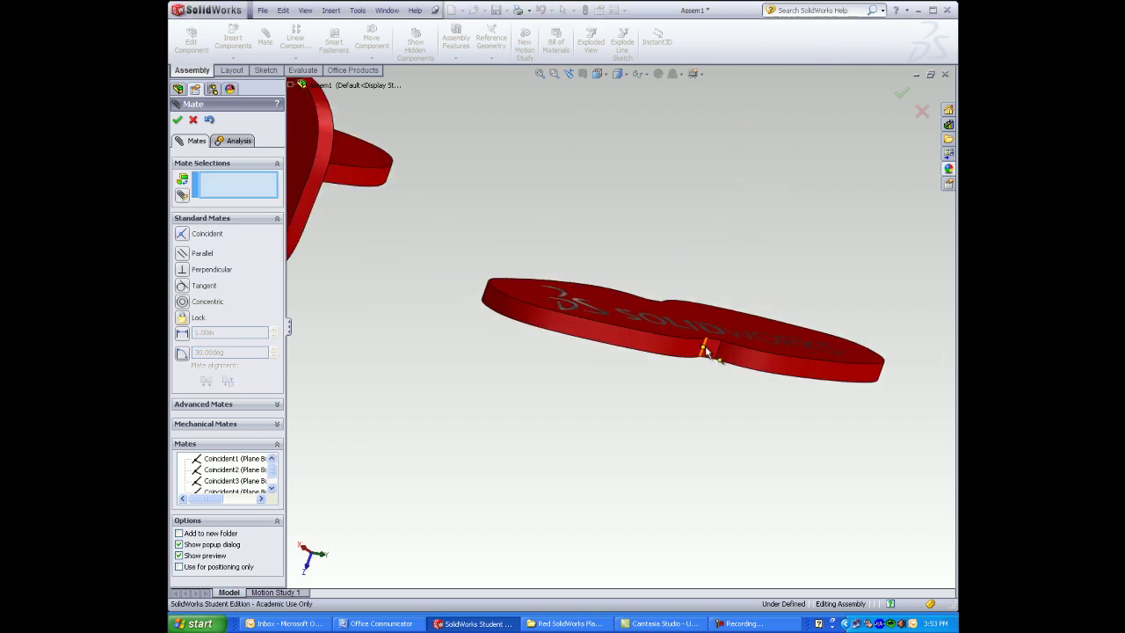
pyautogui.click(708, 352)
pyautogui.moveTo(708, 353); pyautogui.dragTo(555, 318, button='middle')
pyautogui.click(590, 312)
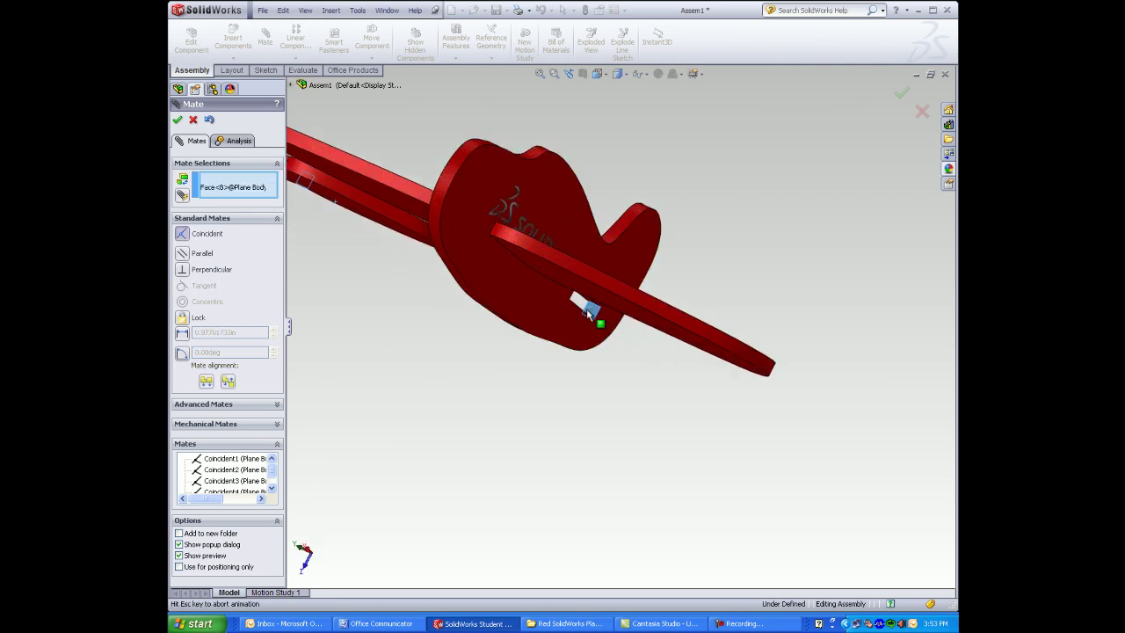
pyautogui.click(727, 294)
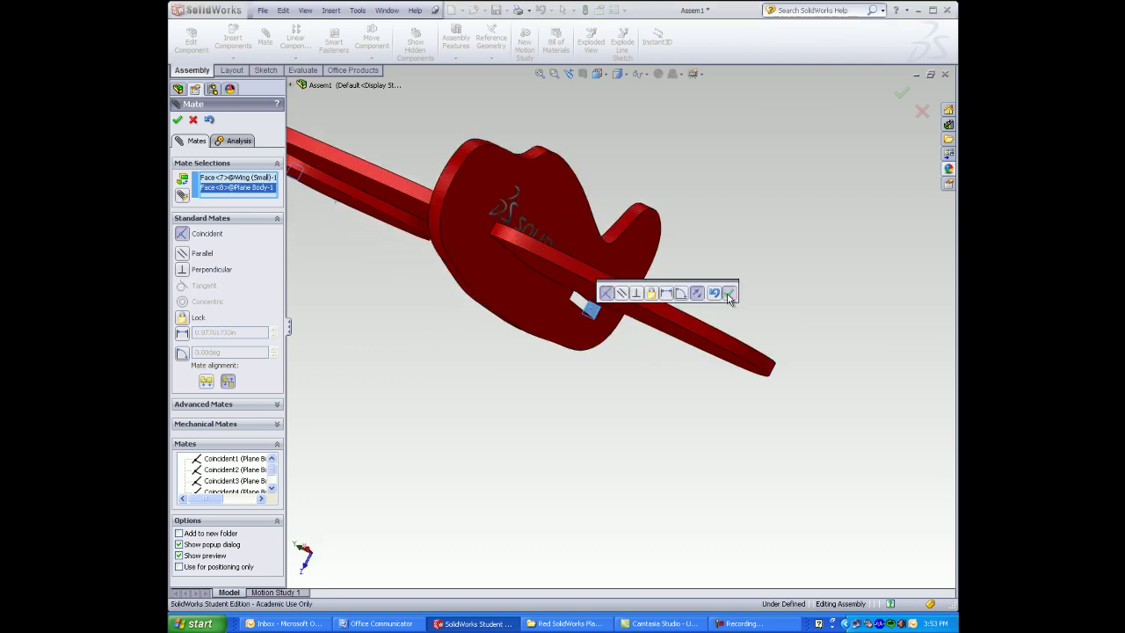
# Mate the short edge of the tail slot coincident with the matching notch edge of Wing (Small)
pyautogui.click(597, 315)
pyautogui.moveTo(665, 278); pyautogui.dragTo(587, 135, button='middle')
pyautogui.scroll(-3, 593, 176)
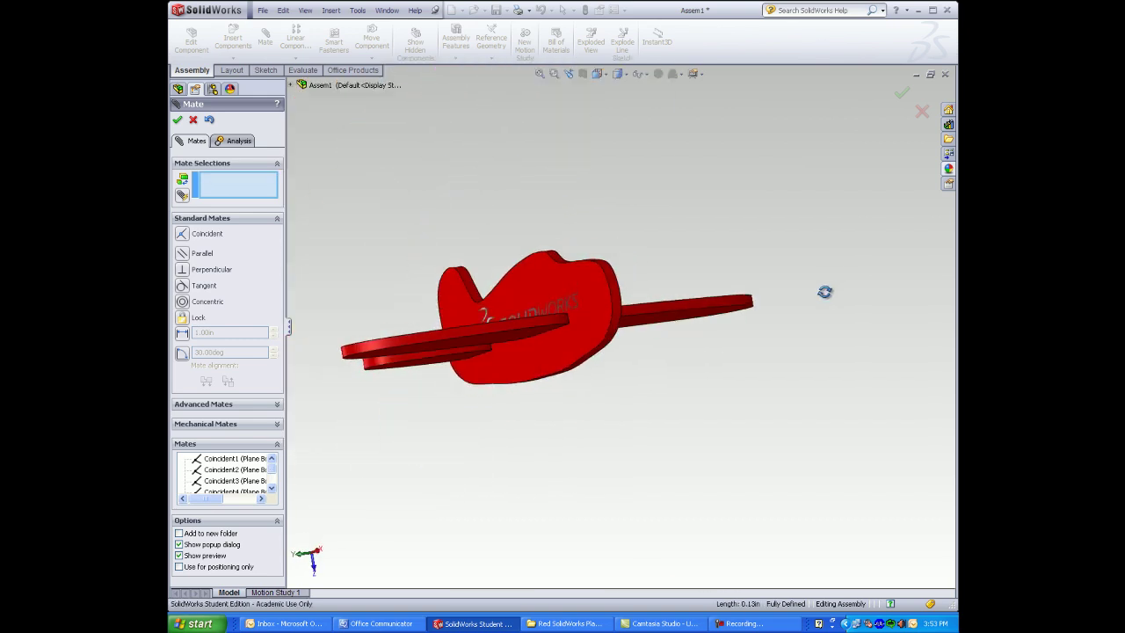
pyautogui.moveTo(823, 294); pyautogui.dragTo(597, 395, button='middle')
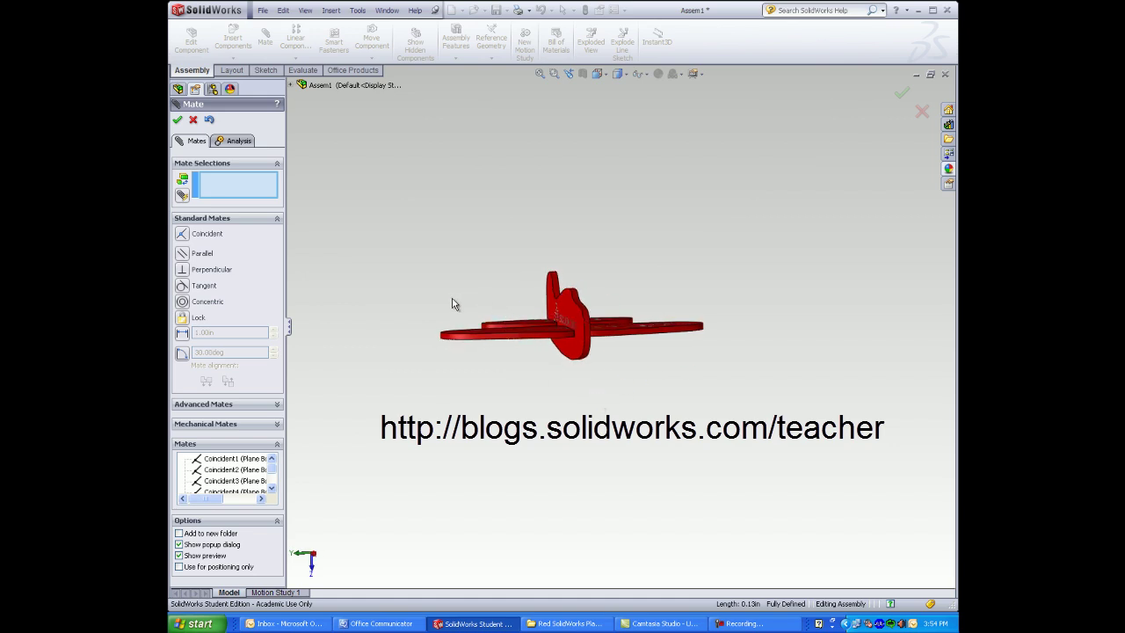
pyautogui.scroll(-1, 491, 265)
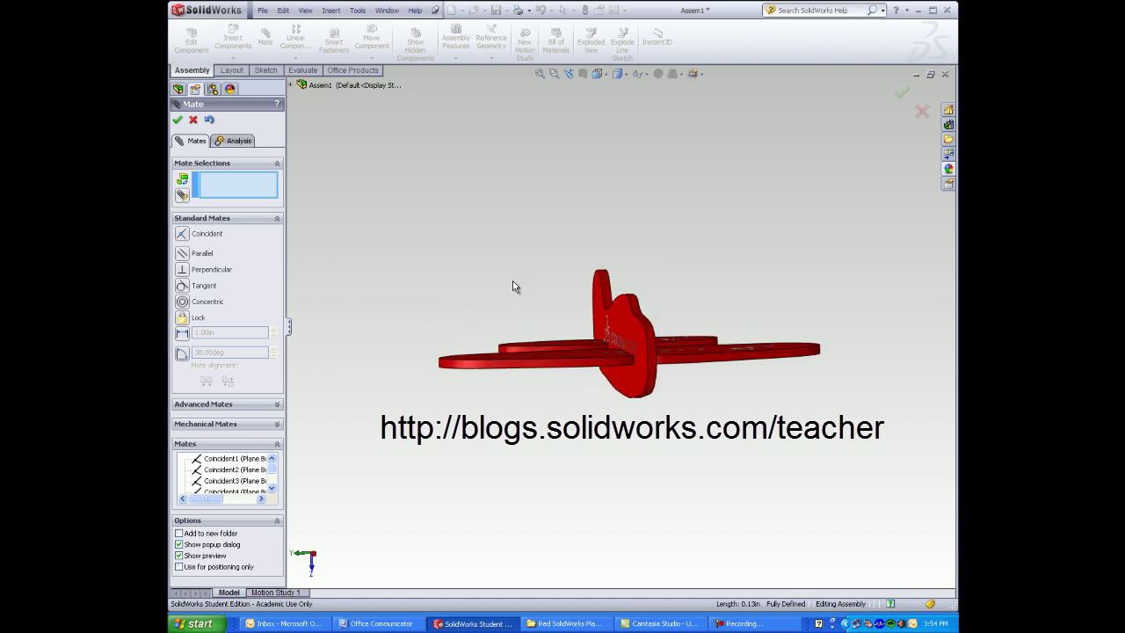
pyautogui.scroll(5, 505, 286)
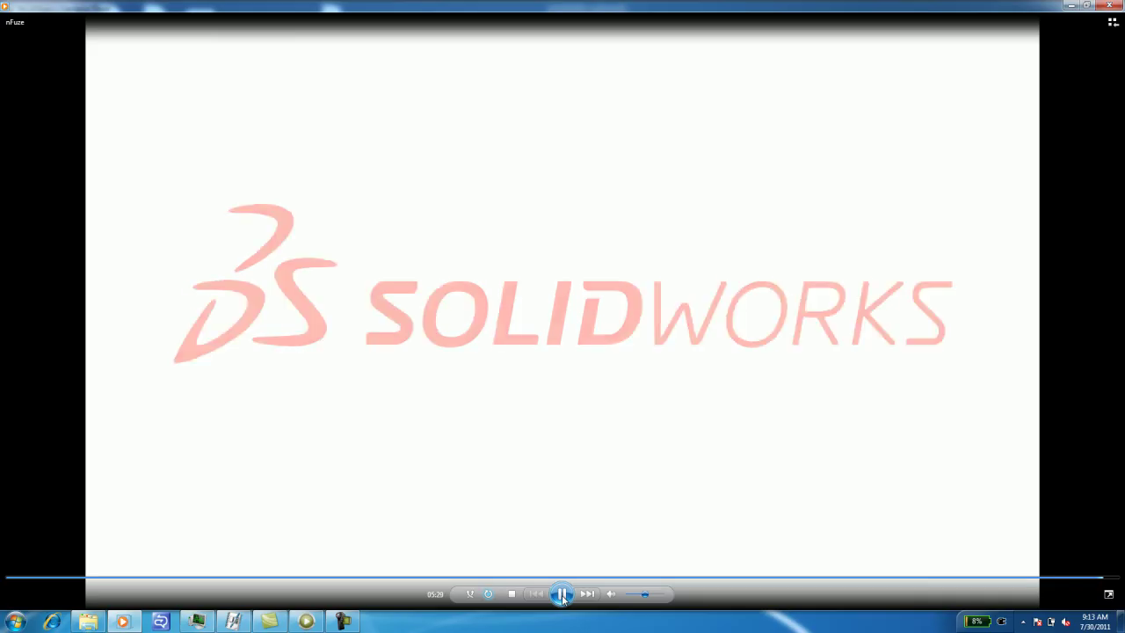